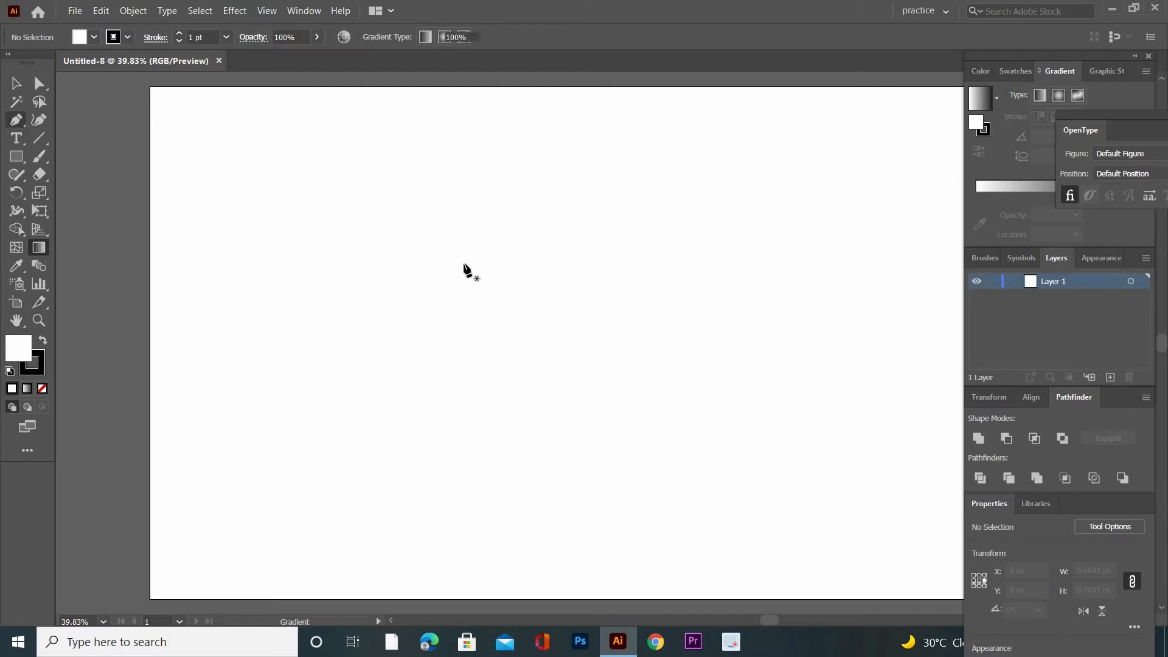
# Step: Draw a closed, curved leaf-shaped petal about 143 by 137 px in the upper part of the artboard with the Pen tool
pyautogui.moveTo(644, 204); pyautogui.dragTo(717, 202)
pyautogui.click(644, 204)
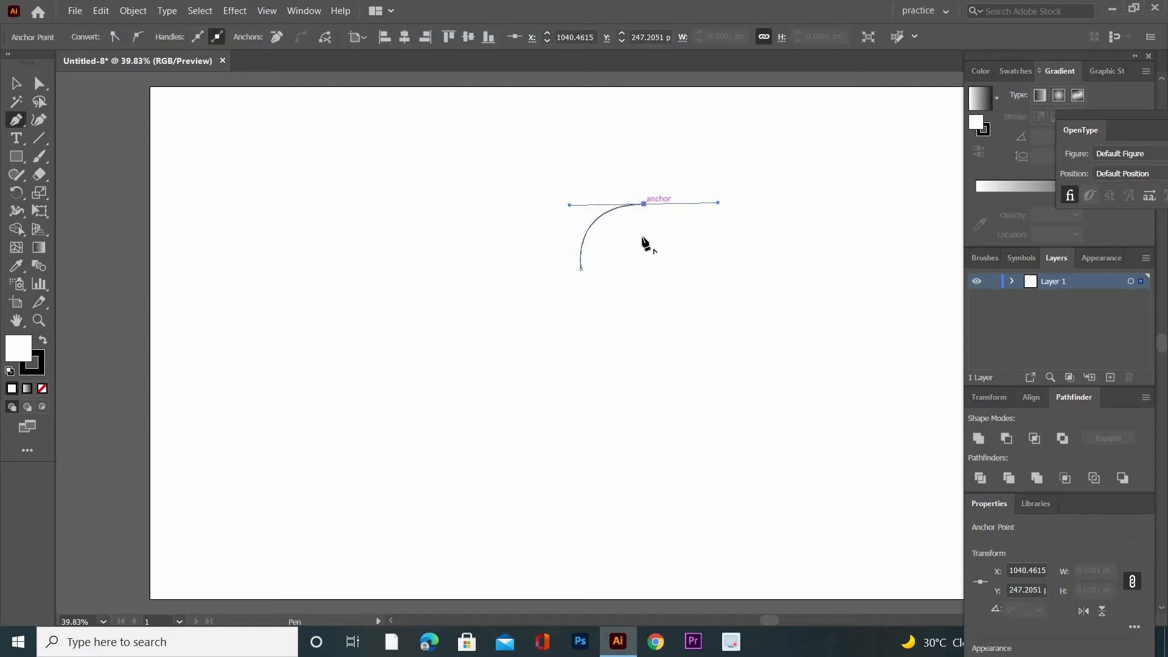
pyautogui.click(581, 268)
pyautogui.moveTo(547, 281); pyautogui.dragTo(488, 273)
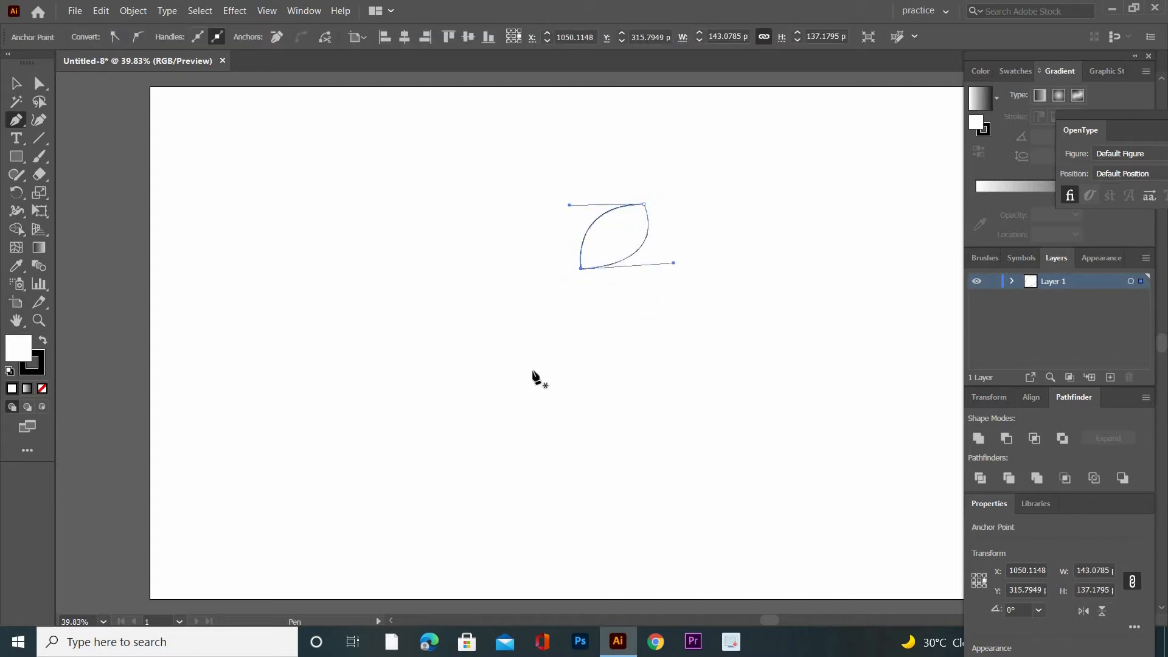
# Step: Remove the petal's stroke and fill it with the default white-to-black linear gradient
pyautogui.press('v')
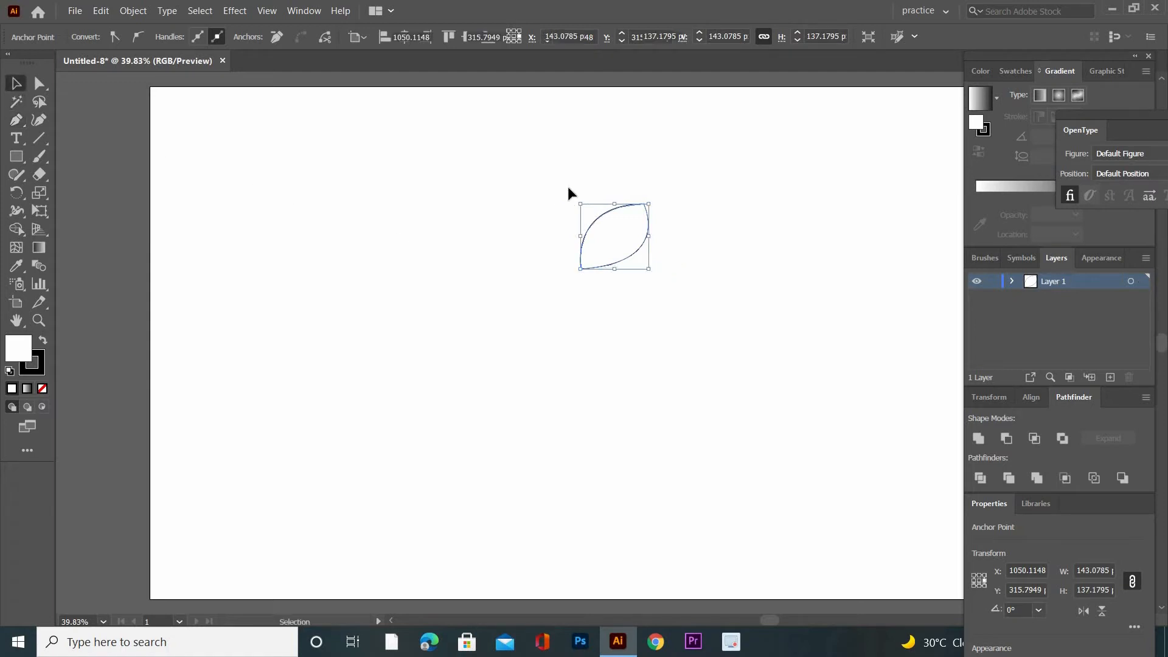
pyautogui.moveTo(561, 177)
pyautogui.mouseDown()
pyautogui.moveTo(634, 291)
pyautogui.moveTo(675, 305)
pyautogui.mouseUp()
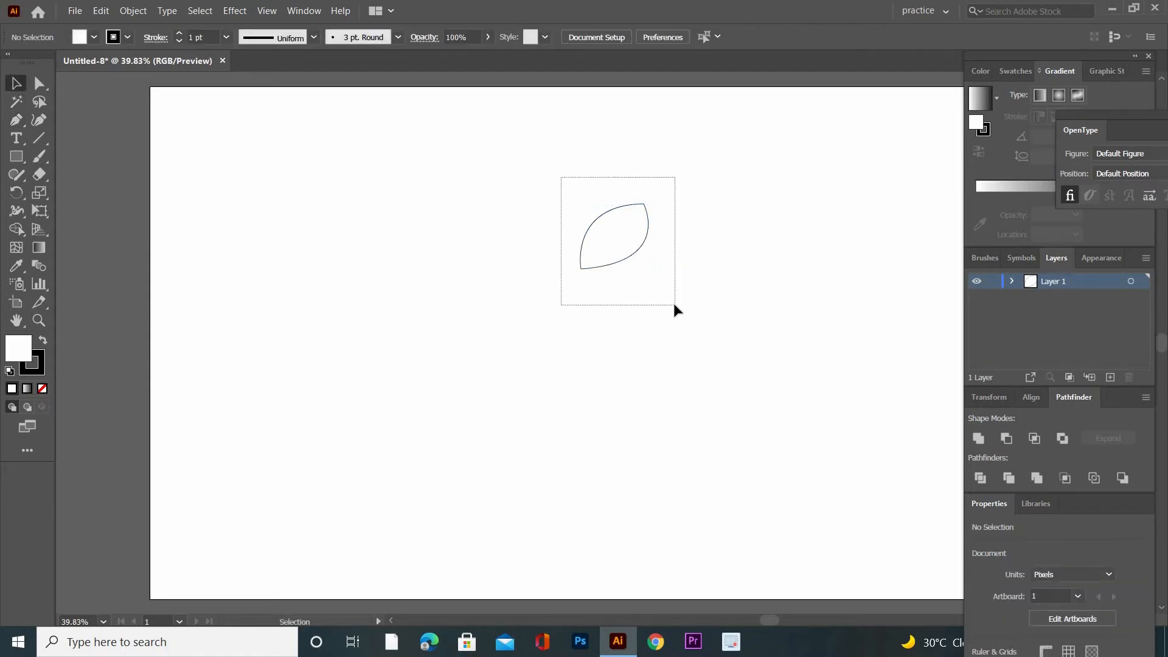
pyautogui.click(40, 373)
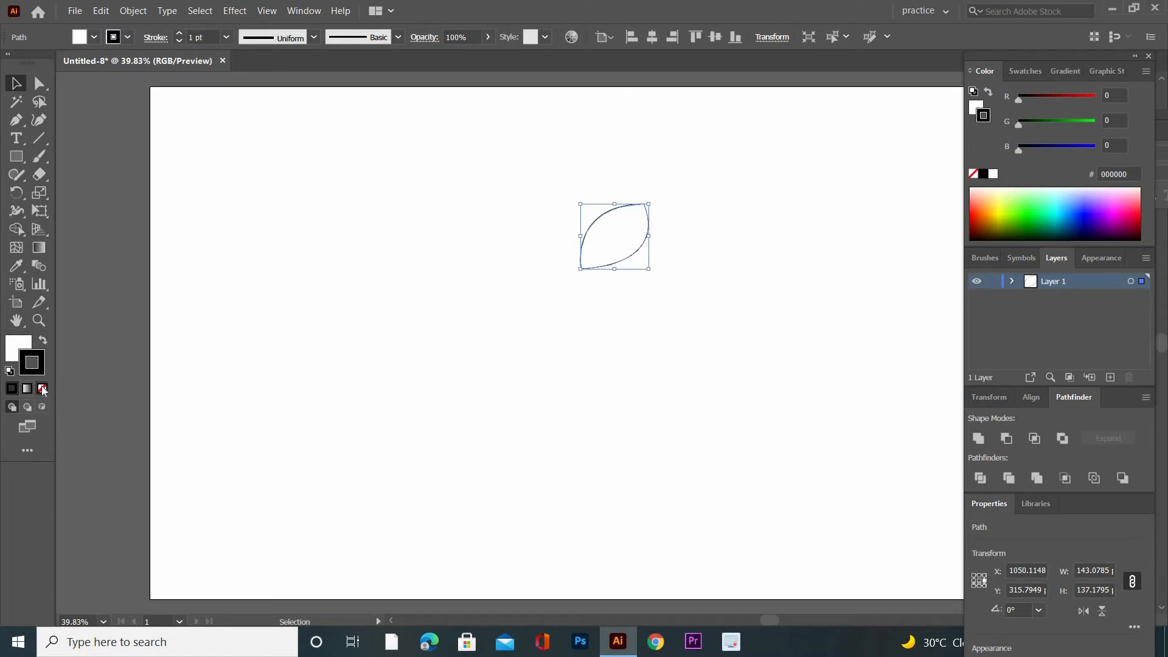
pyautogui.click(42, 389)
pyautogui.click(7, 351)
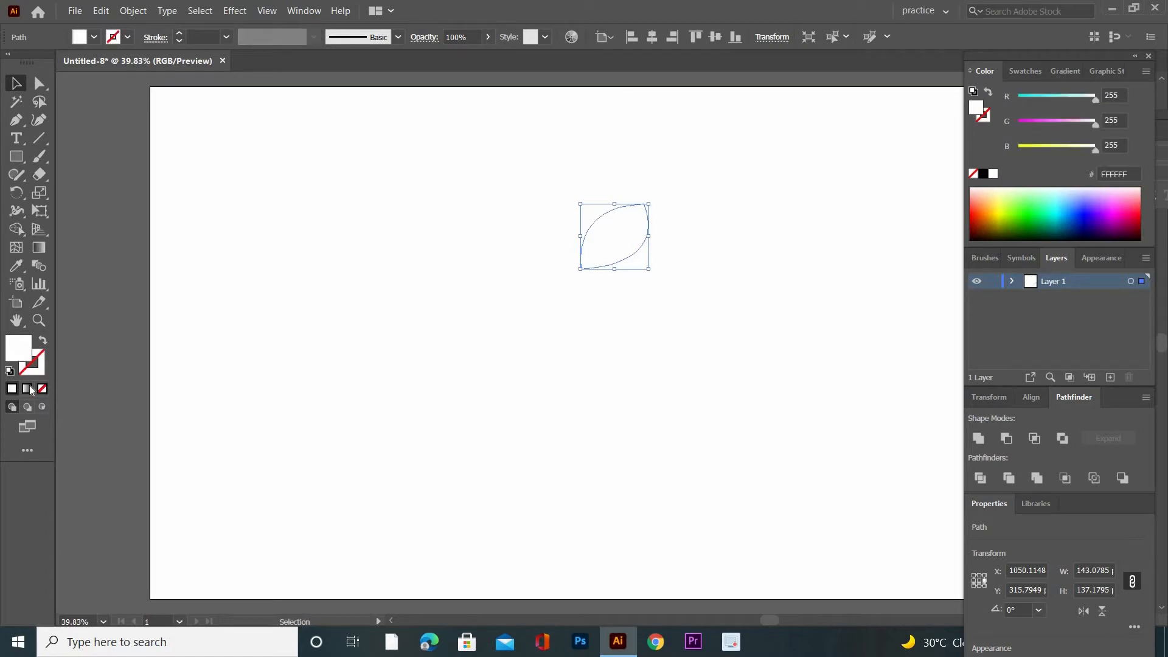
pyautogui.click(1060, 71)
pyautogui.click(980, 97)
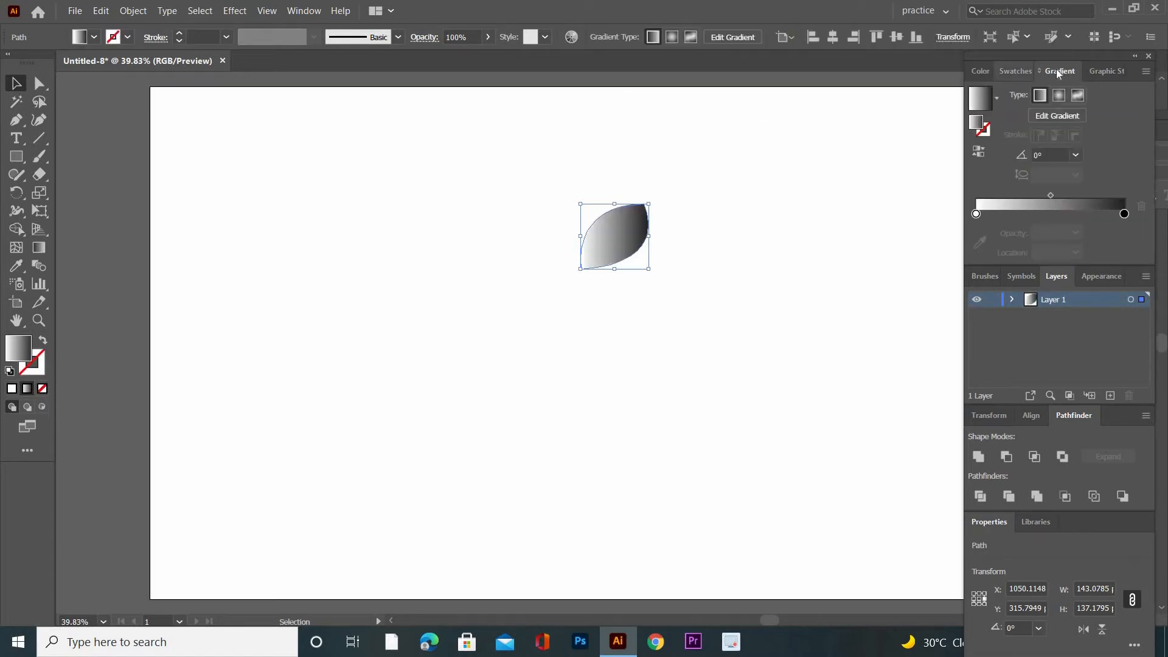
# Step: Set the gradient's starting color stop to the pink swatch R=237 G=30 B=121
pyautogui.doubleClick(977, 213)
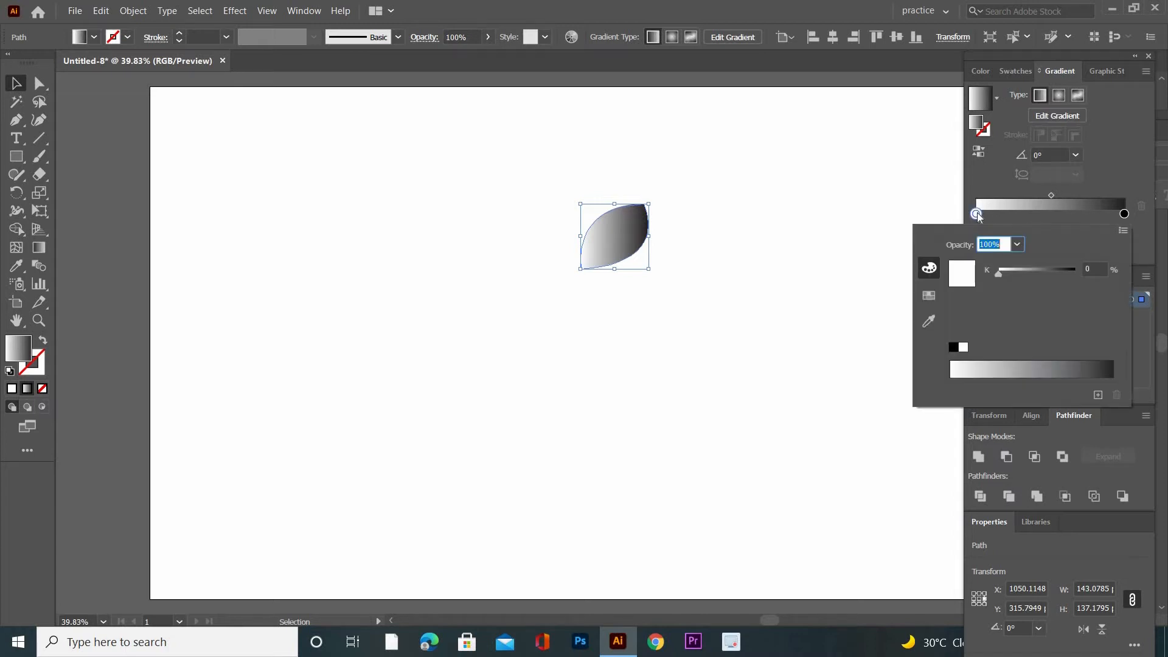
pyautogui.click(933, 298)
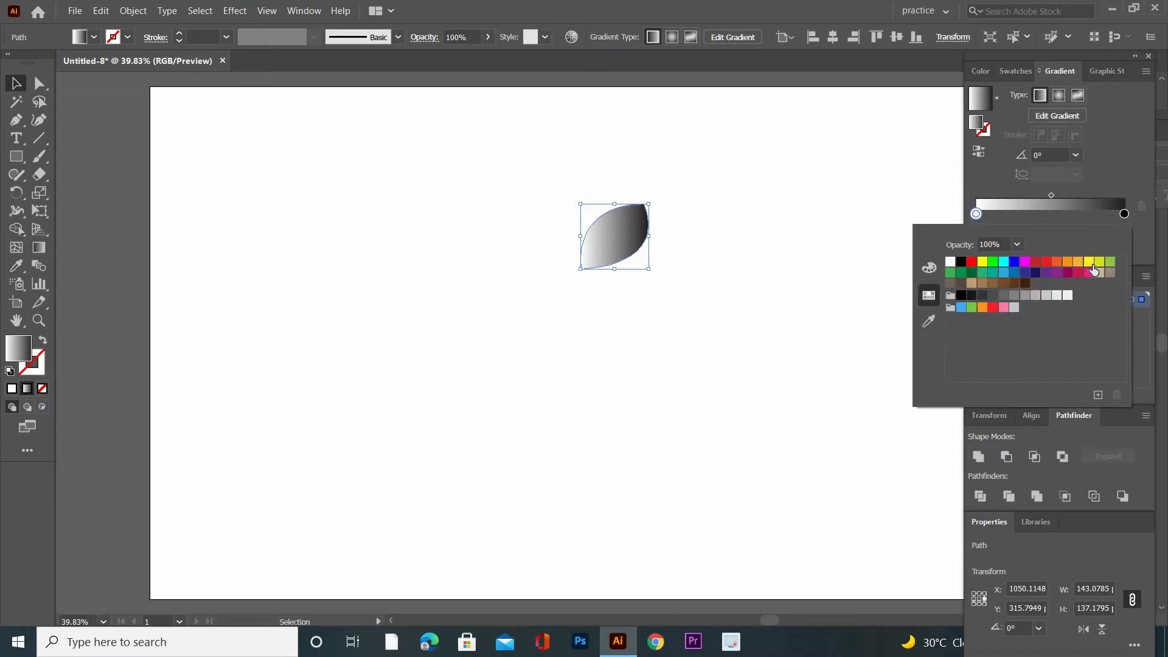
pyautogui.click(1089, 272)
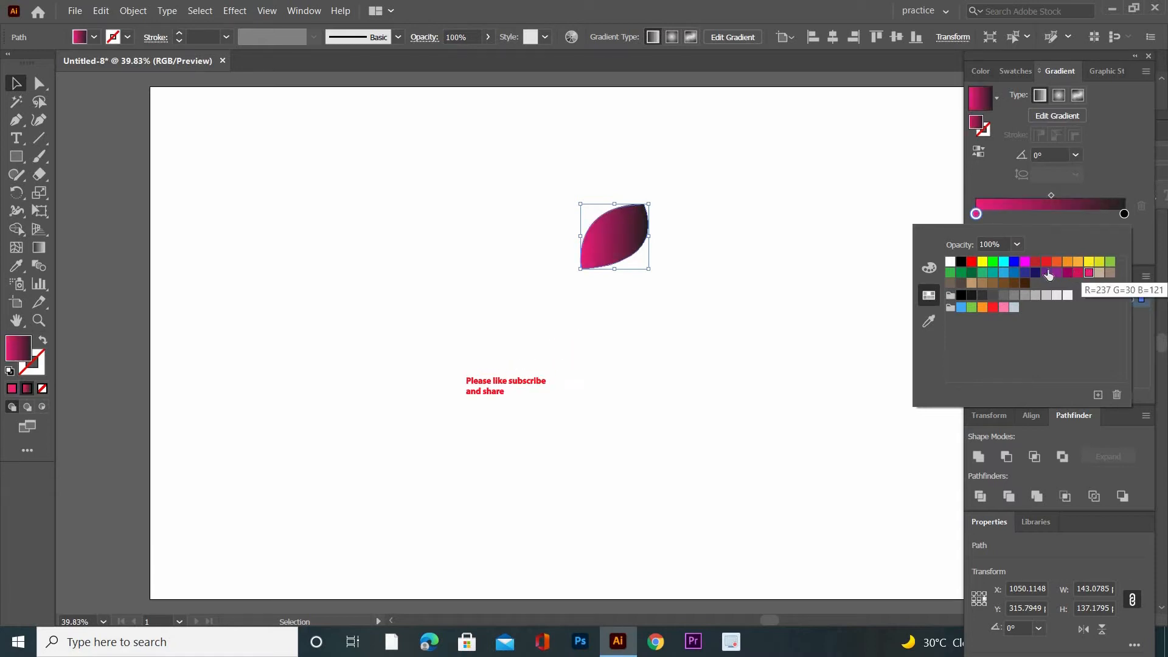
pyautogui.click(985, 213)
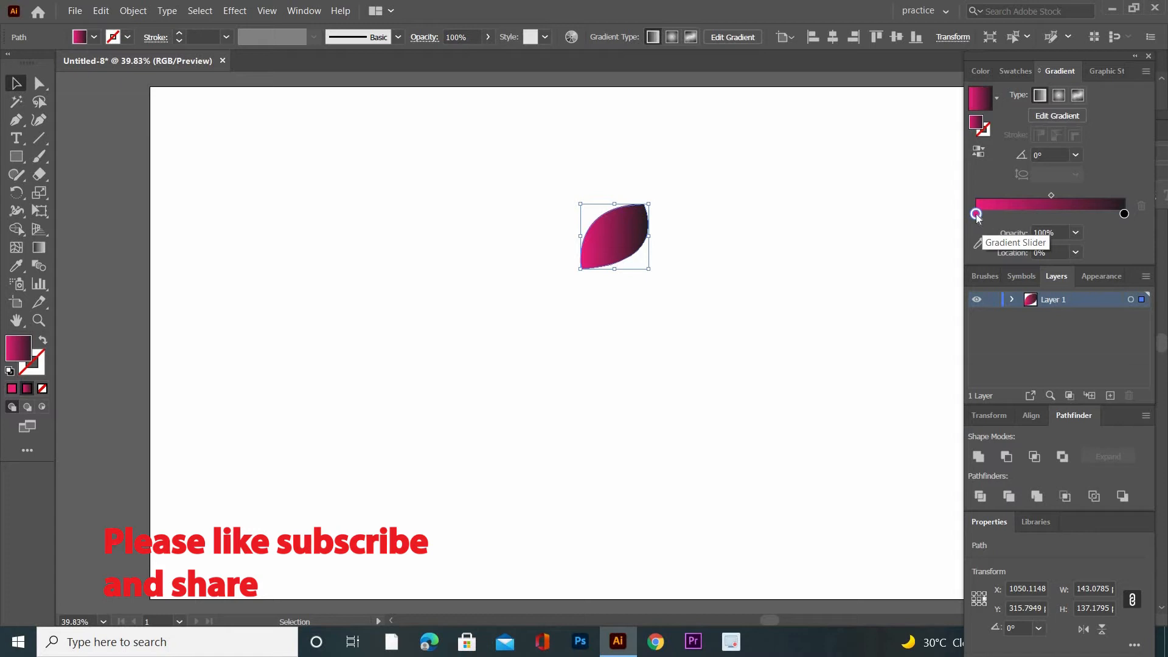
# Step: Duplicate the pink stop onto the gradient's end and set that stop's saturation to 0% in HSB mode
pyautogui.moveTo(977, 215); pyautogui.dragTo(1124, 214)
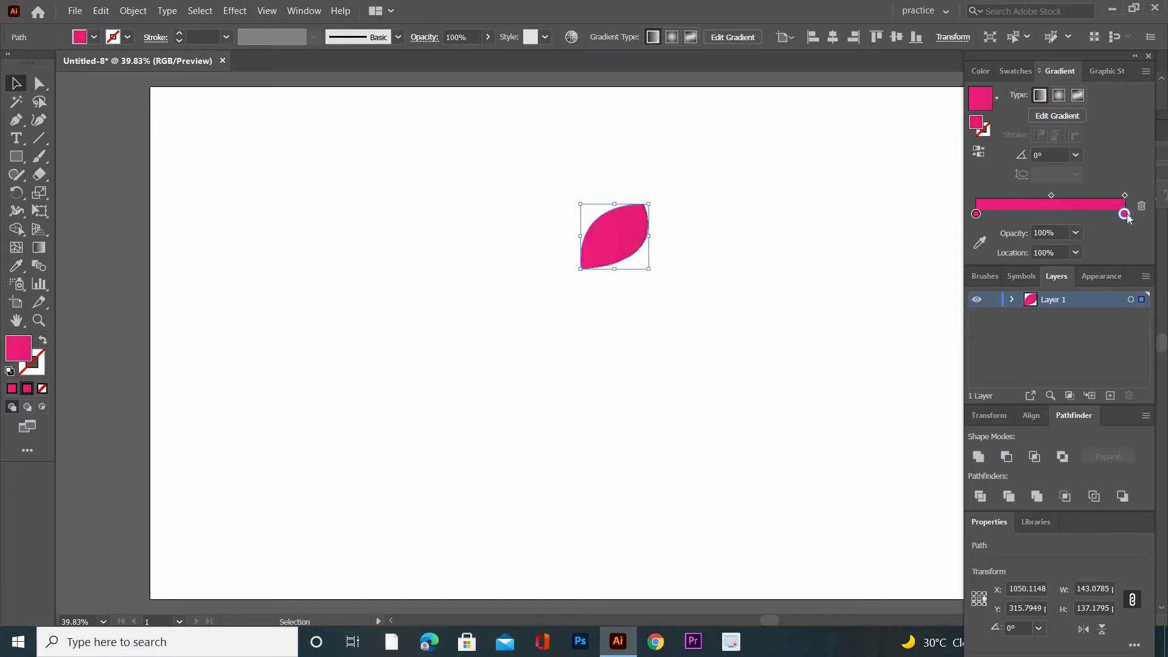
pyautogui.doubleClick(1124, 214)
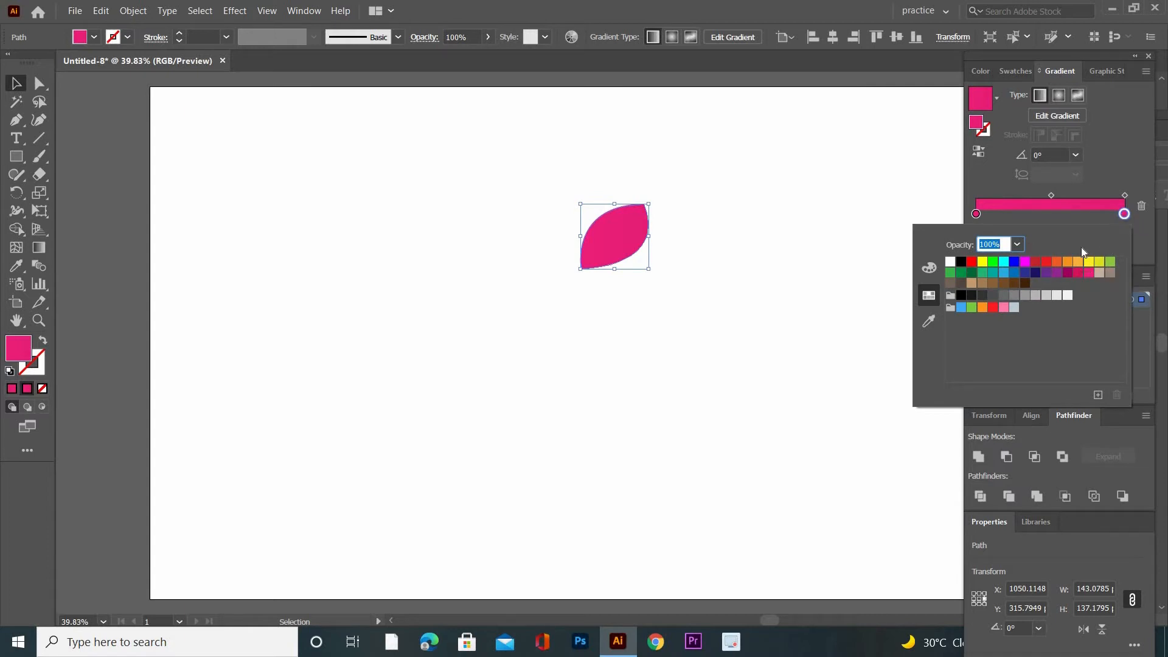
pyautogui.click(928, 269)
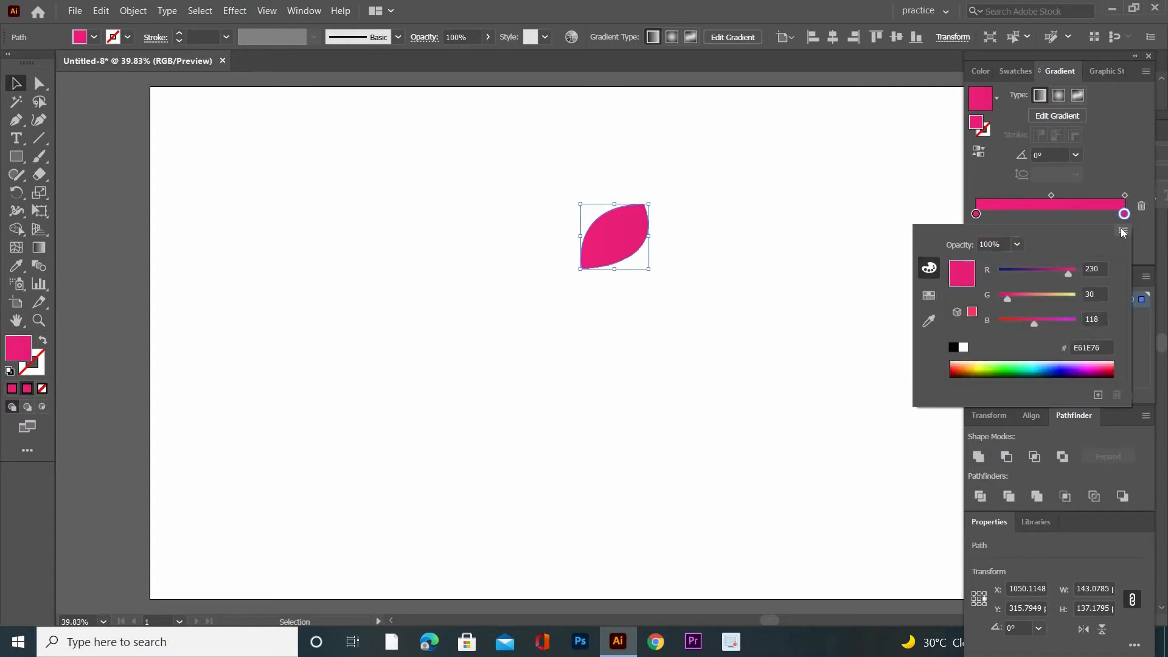
pyautogui.click(1123, 233)
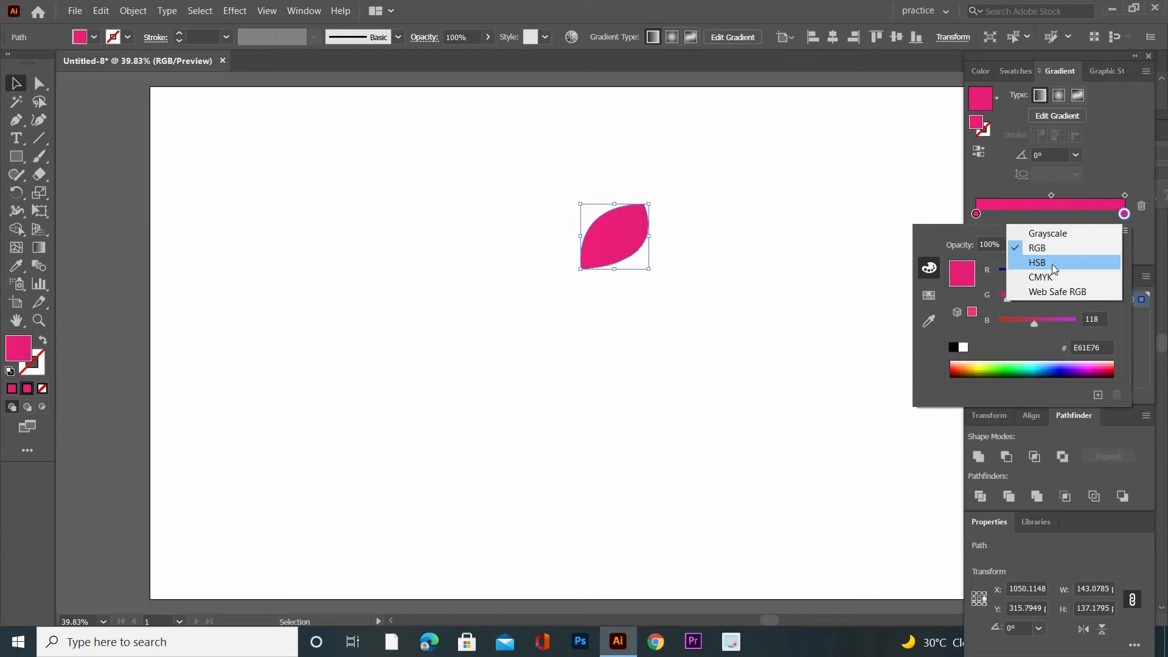
pyautogui.click(1052, 264)
pyautogui.moveTo(1065, 296); pyautogui.dragTo(998, 298)
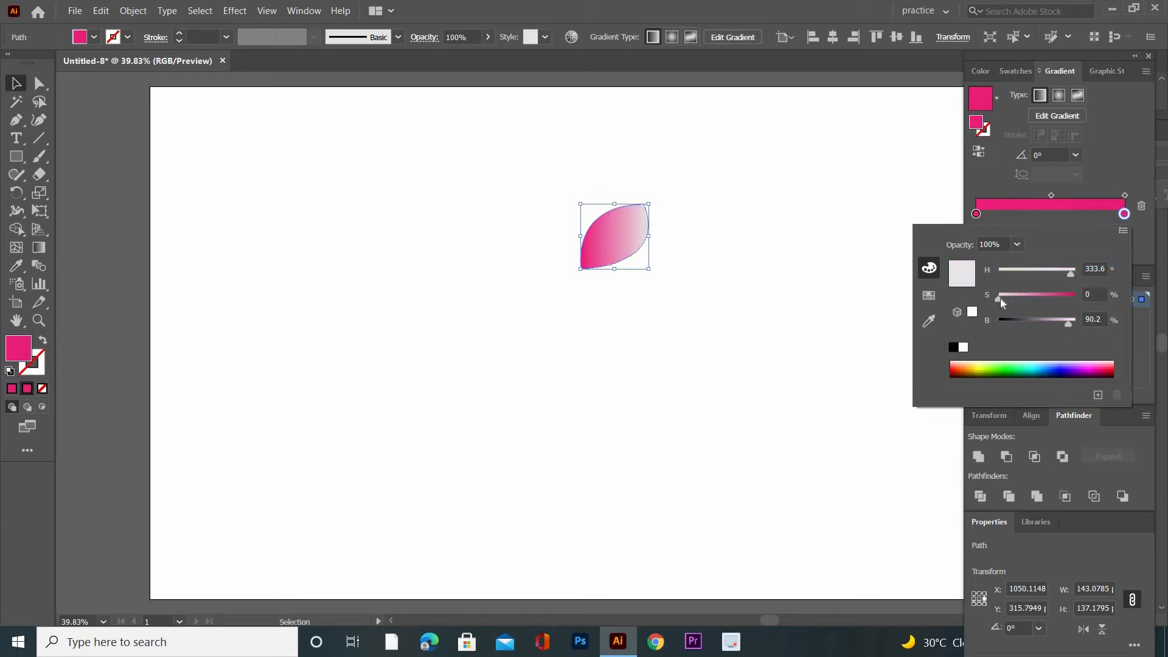
# Step: Redraw the petal's gradient diagonally with the Gradient tool, running from pink at the upper tip to light gray at the lower base
pyautogui.click(40, 246)
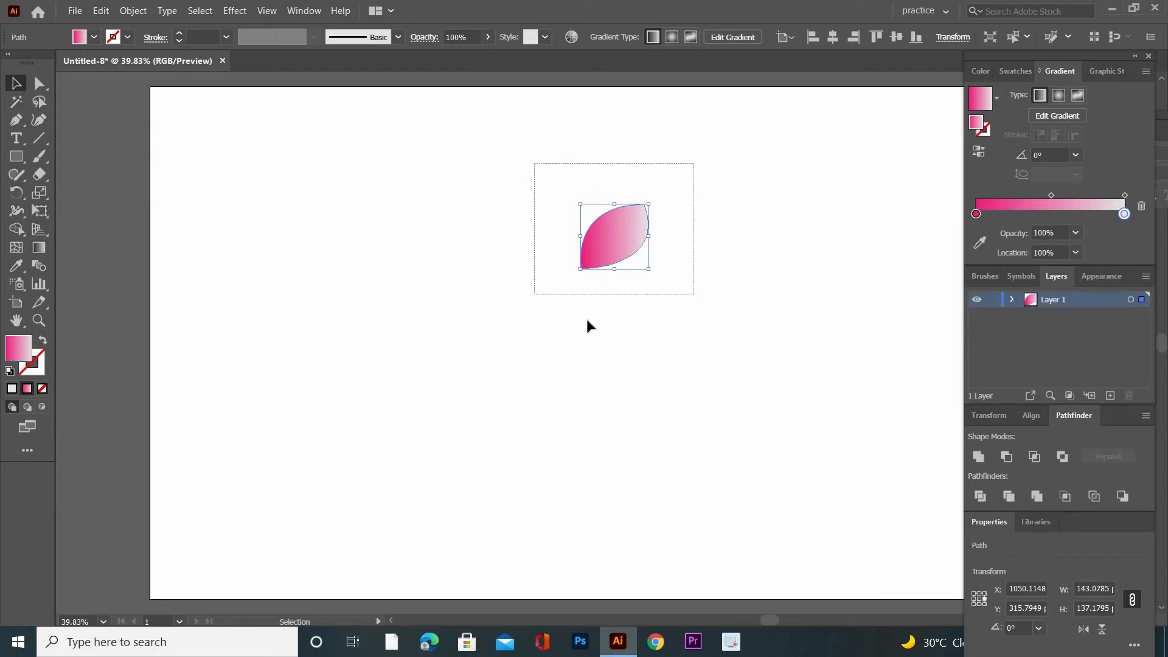
pyautogui.click(40, 245)
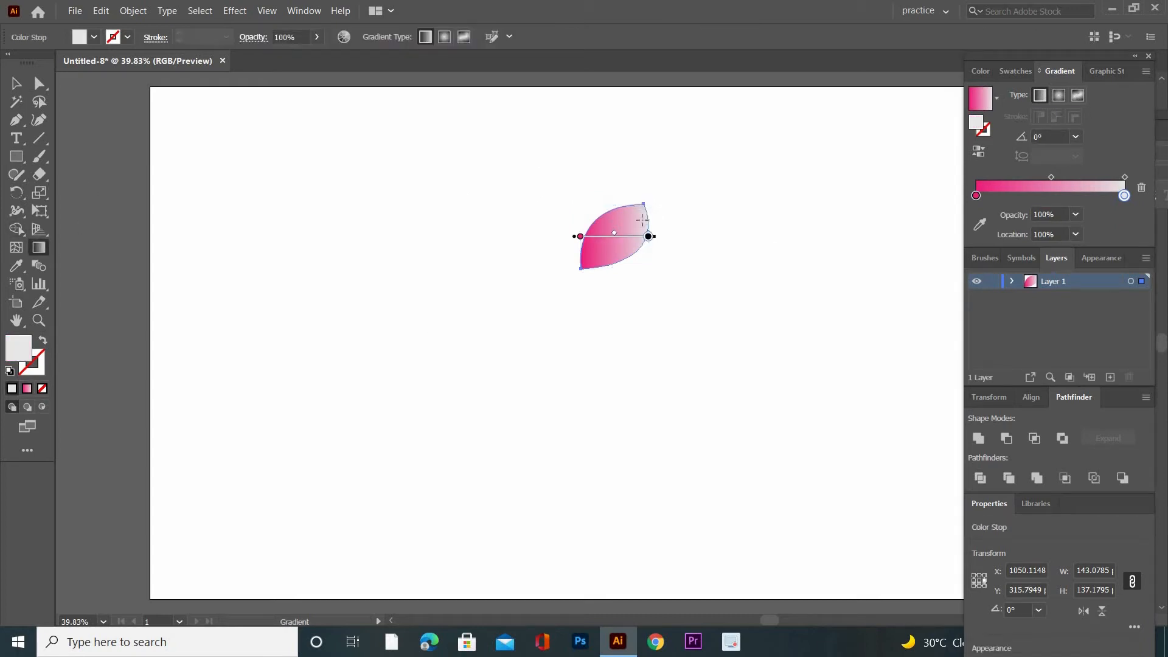
pyautogui.moveTo(660, 211); pyautogui.dragTo(578, 253)
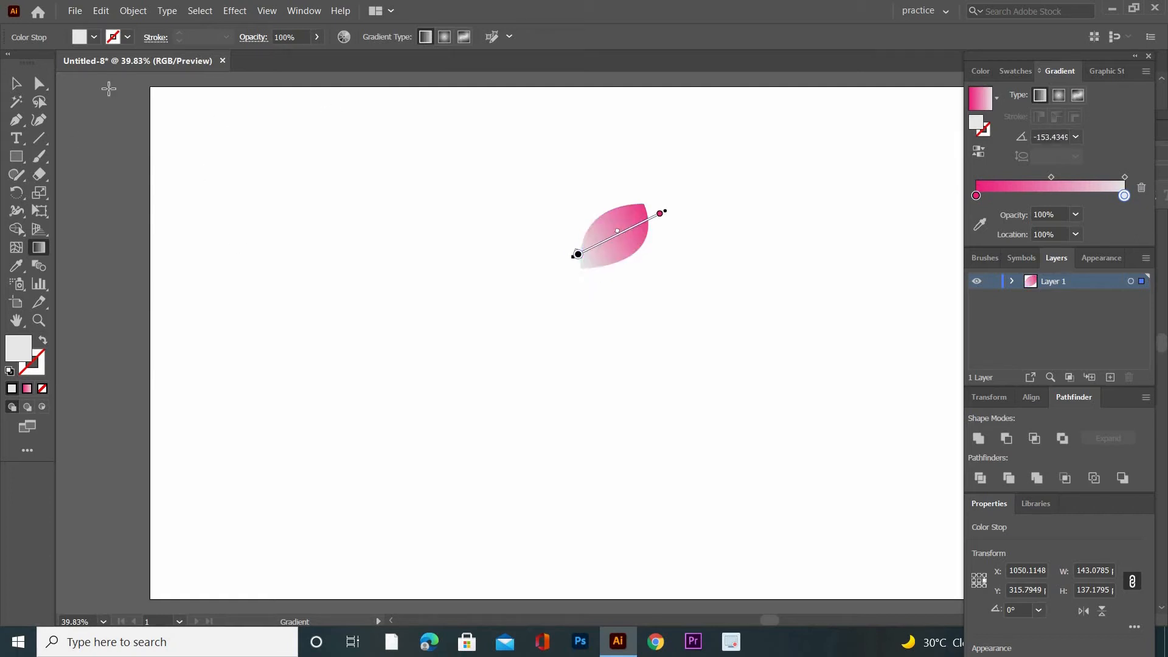
pyautogui.click(16, 84)
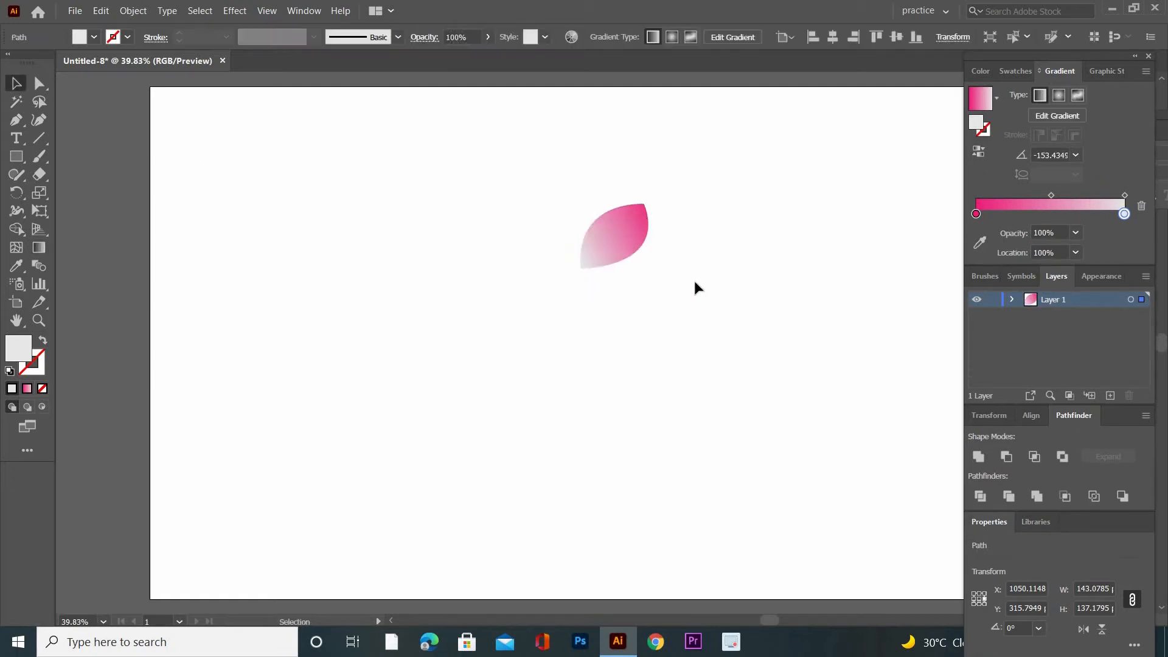
# Step: Create a copy of the petal rotated 72° around its lower anchor point
pyautogui.moveTo(697, 289); pyautogui.dragTo(538, 165)
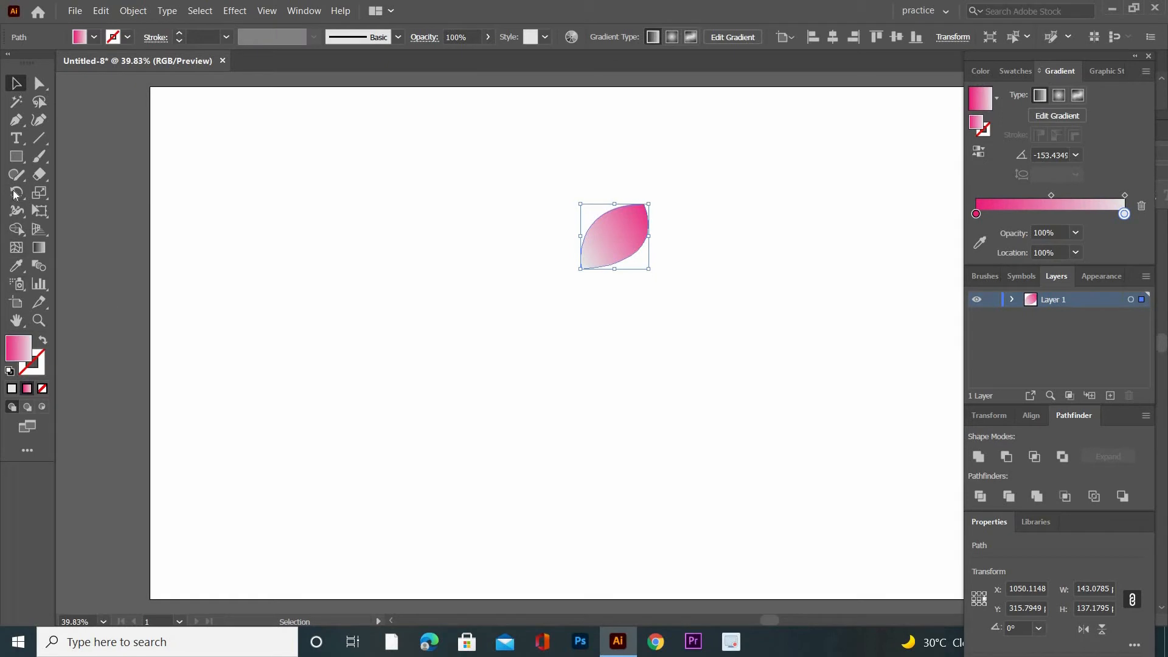
pyautogui.click(16, 193)
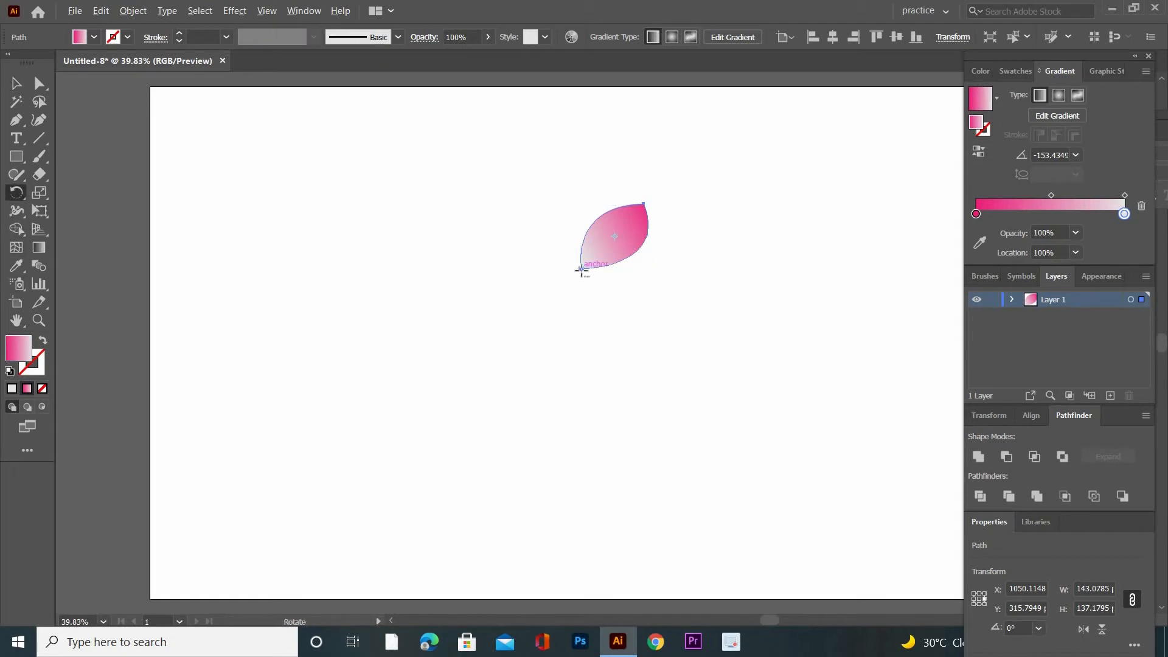
pyautogui.keyDown('alt'); pyautogui.click(581, 269); pyautogui.keyUp('alt')
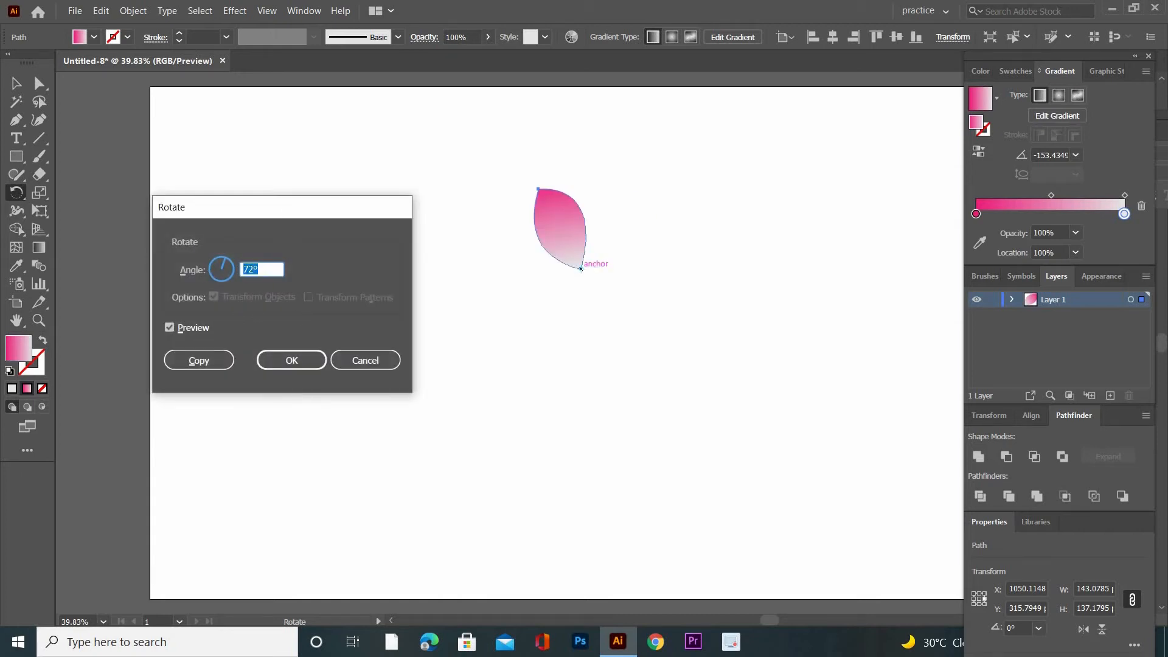
pyautogui.write('72')
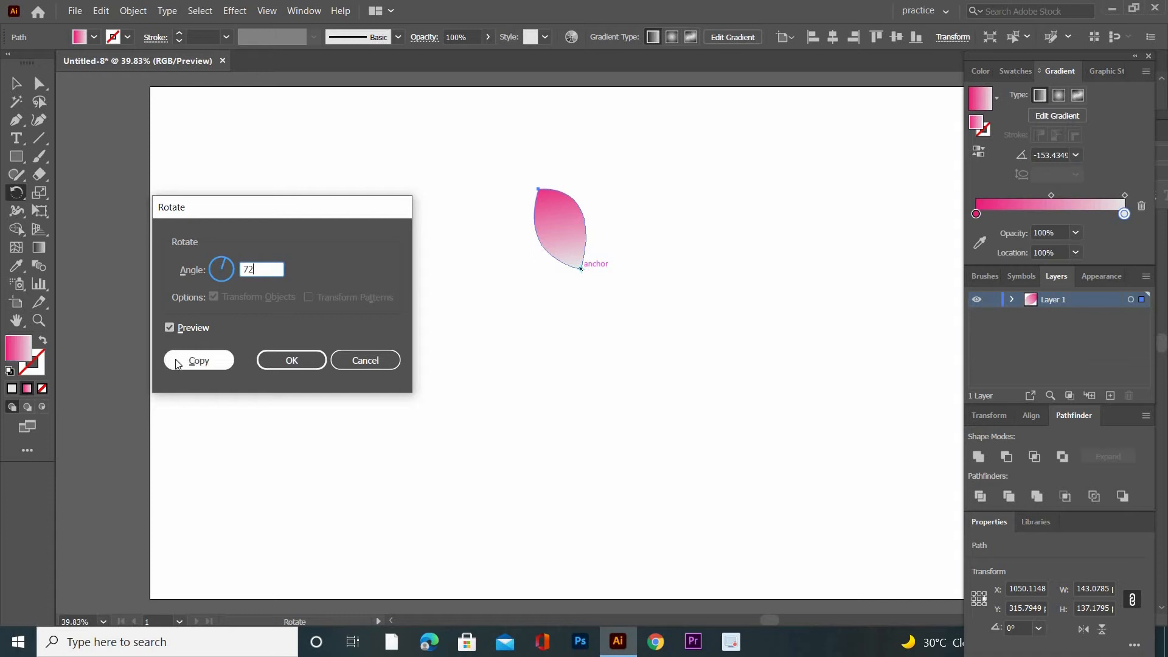
pyautogui.click(180, 359)
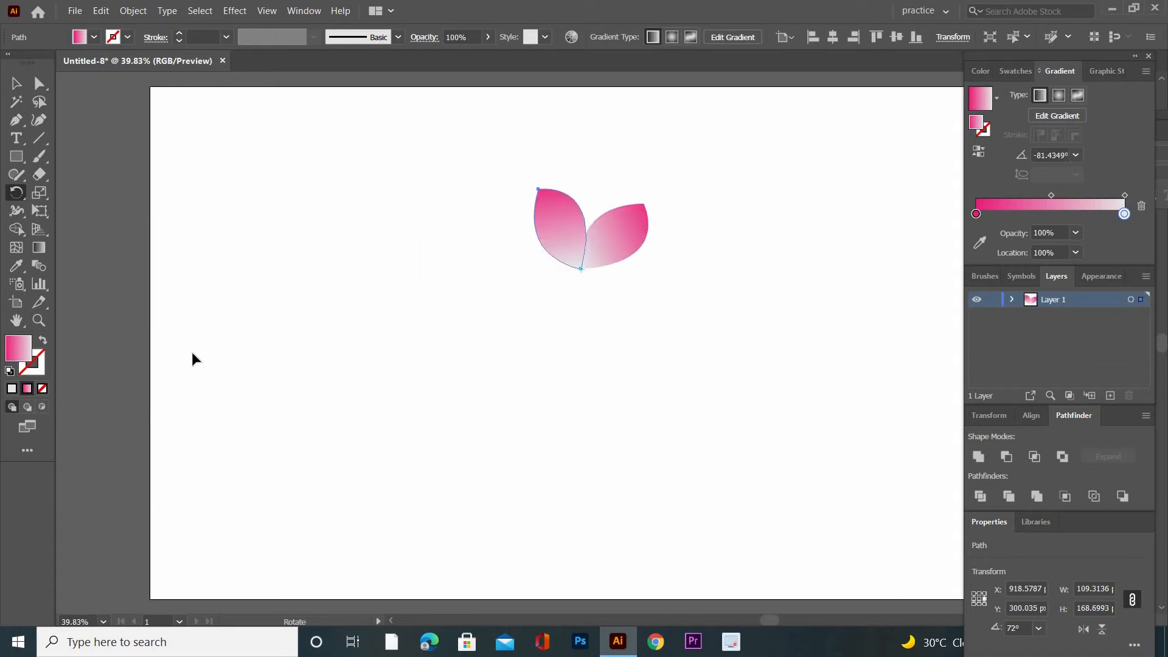
# Step: Repeat the rotated copy four times to complete the five-petal flower
pyautogui.hotkey('ctrl', 'd')
pyautogui.hotkey('ctrl', 'd')
pyautogui.hotkey('ctrl', 'd')
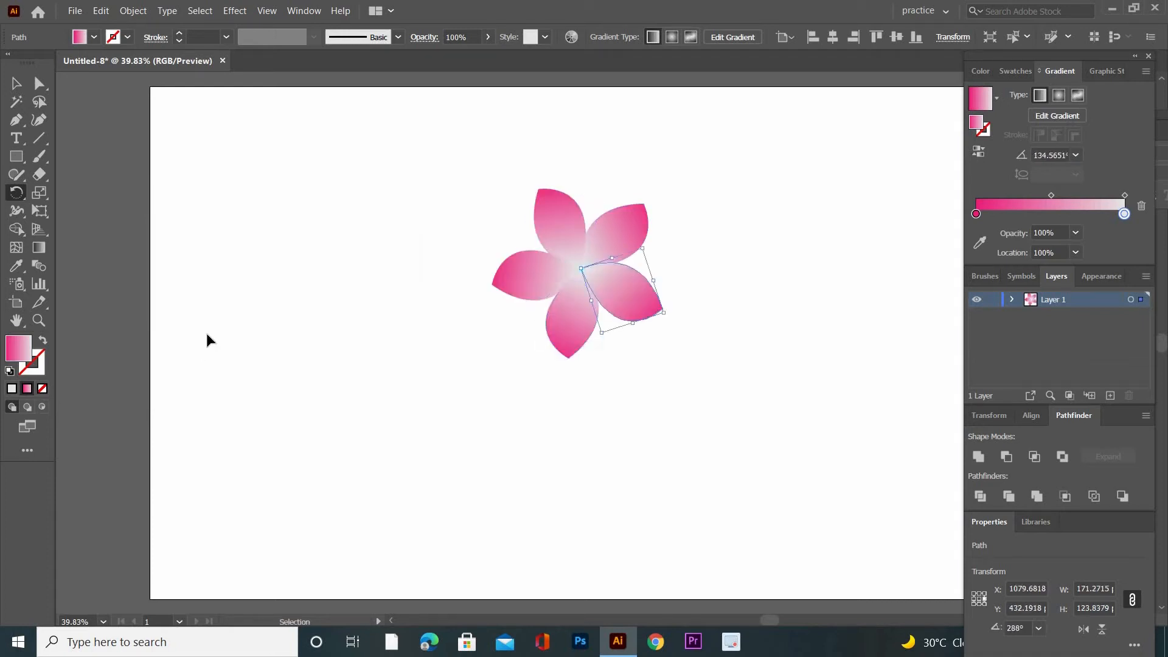
pyautogui.hotkey('ctrl', 'd')
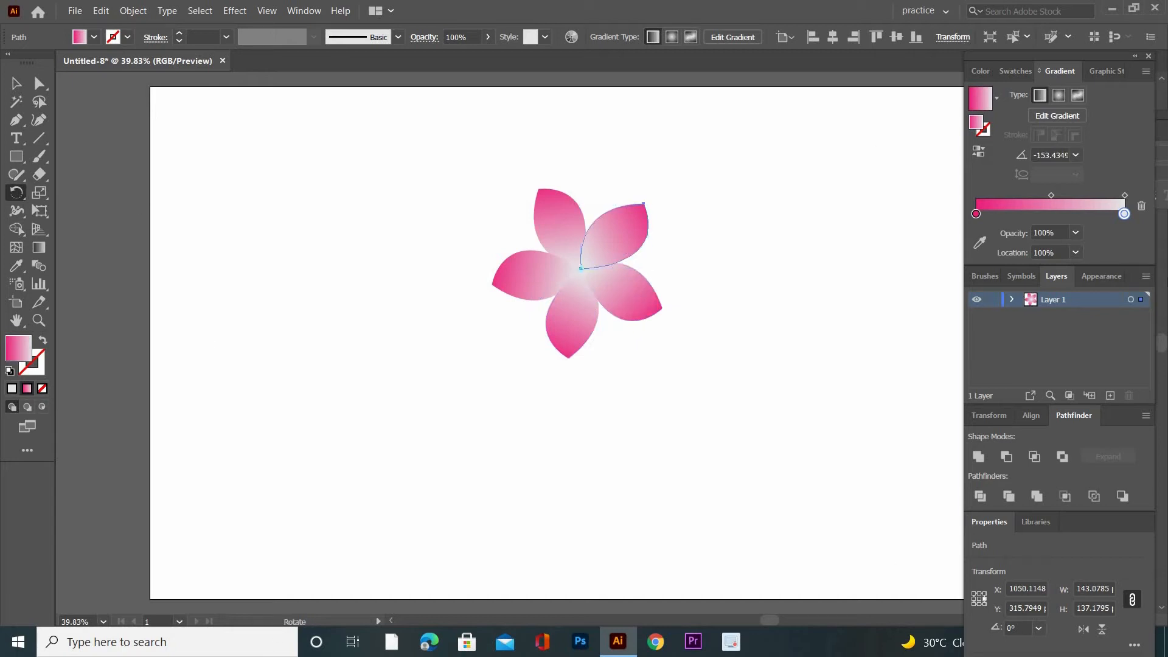
# Step: Rotate all the petals together so that one petal points straight up
pyautogui.click(16, 83)
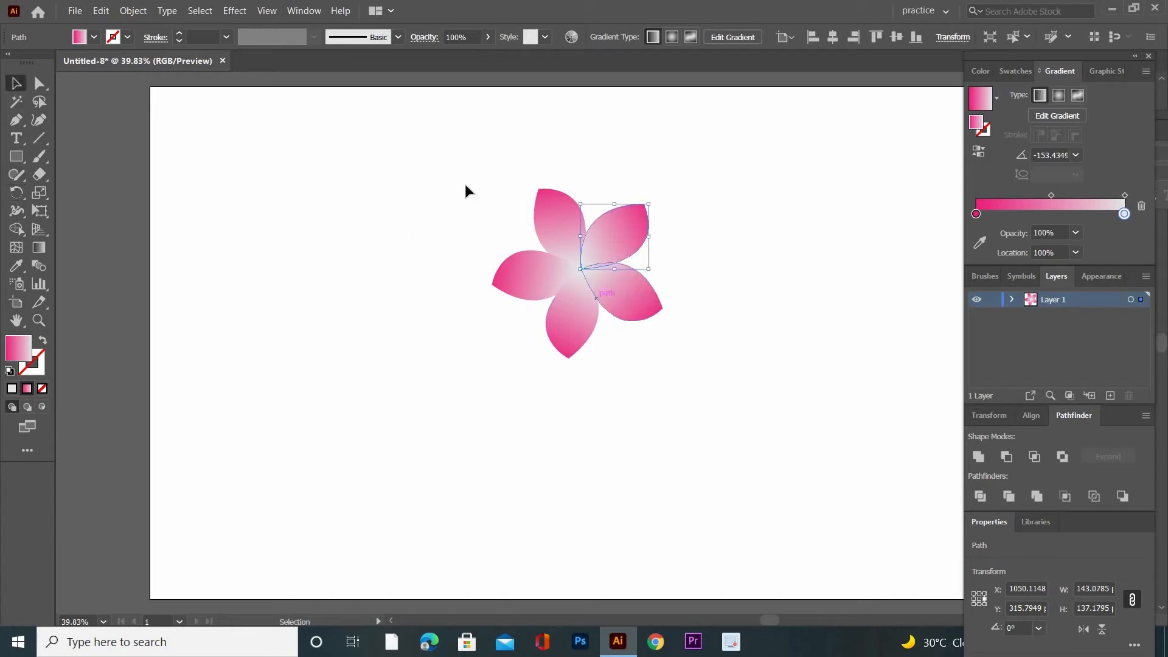
pyautogui.moveTo(665, 366); pyautogui.dragTo(651, 273)
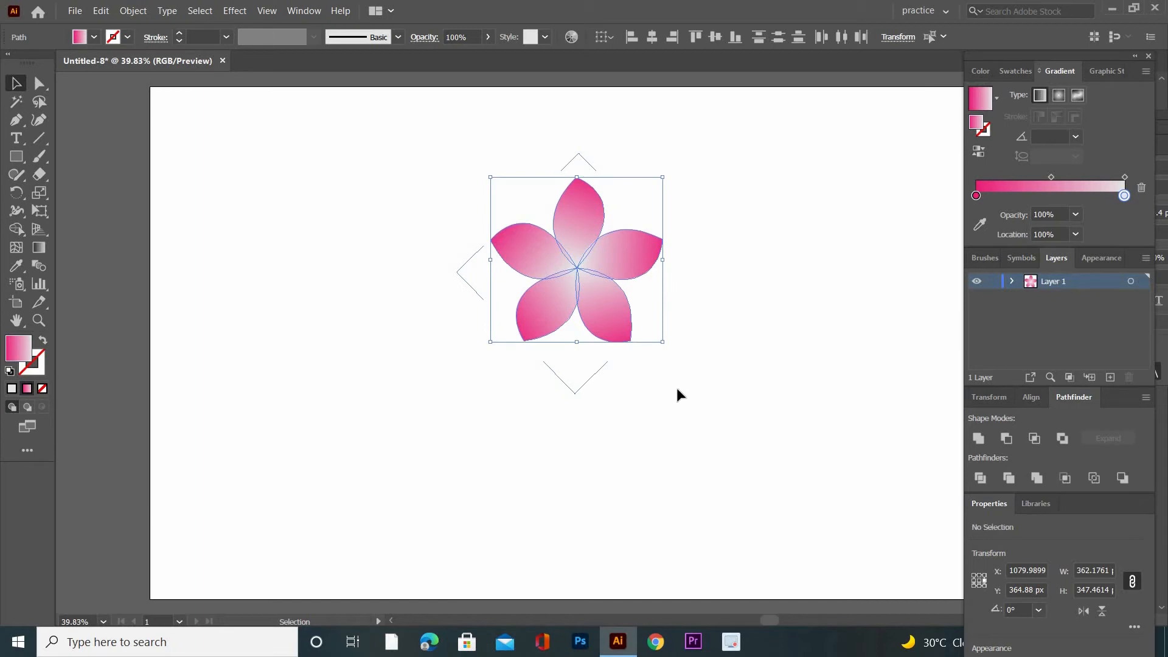
pyautogui.click(676, 389)
pyautogui.moveTo(428, 177); pyautogui.dragTo(649, 384)
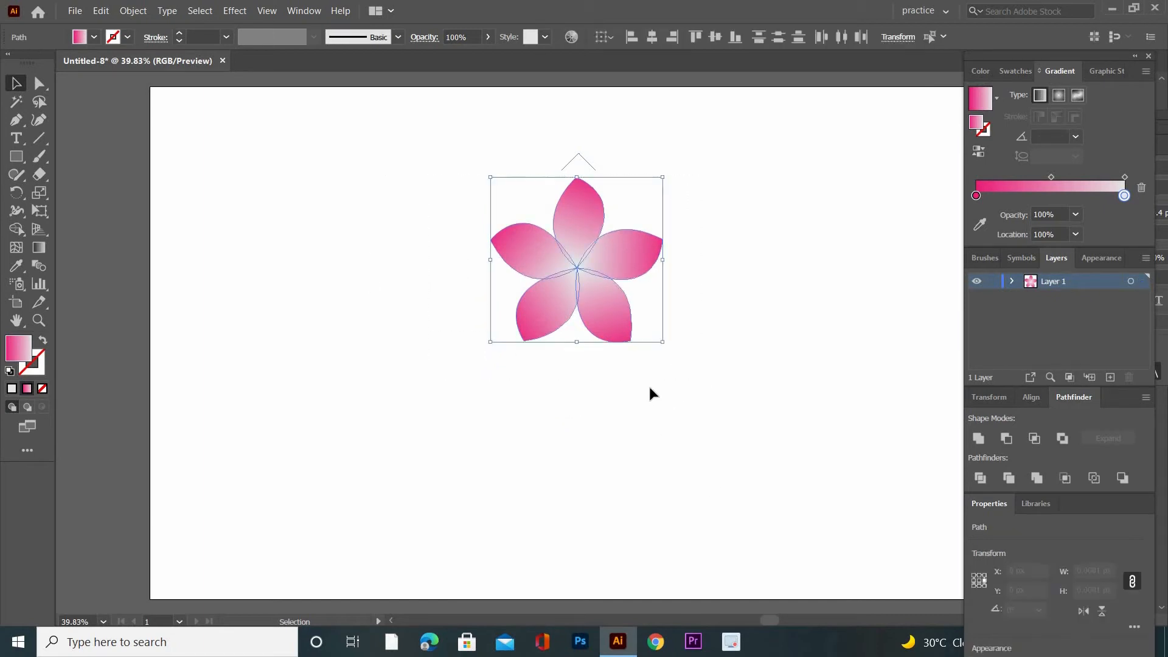
pyautogui.click(660, 360)
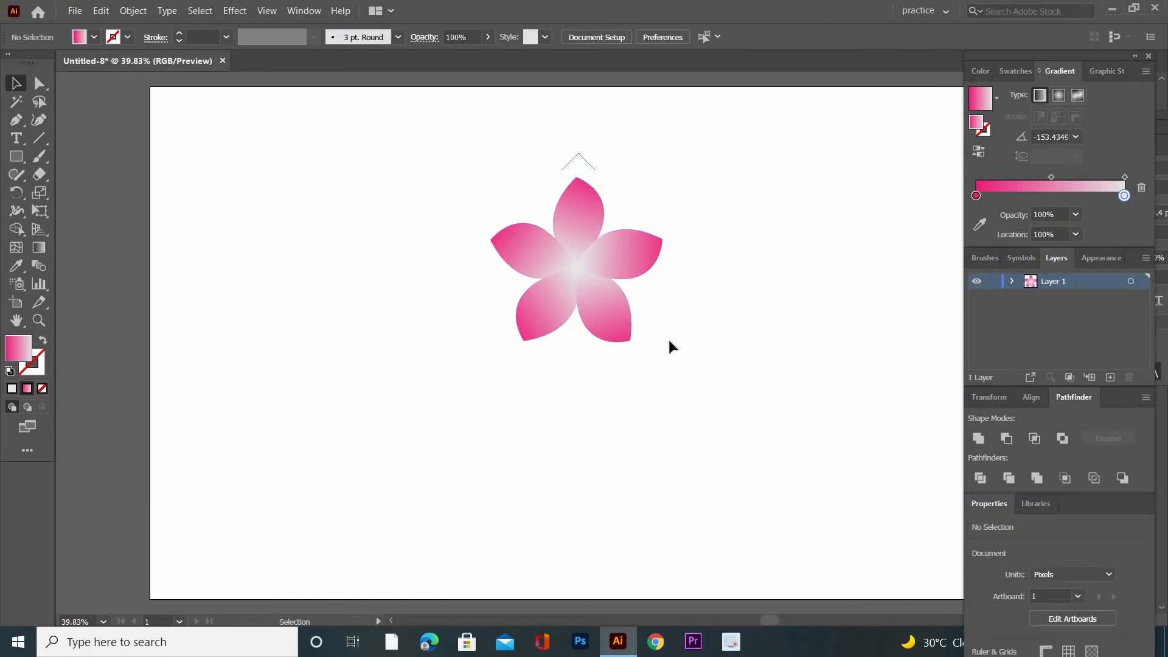
# Step: Scale the whole flower down to about 260 by 249 px and move it up near the artboard's upper edge
pyautogui.moveTo(454, 156); pyautogui.dragTo(735, 371)
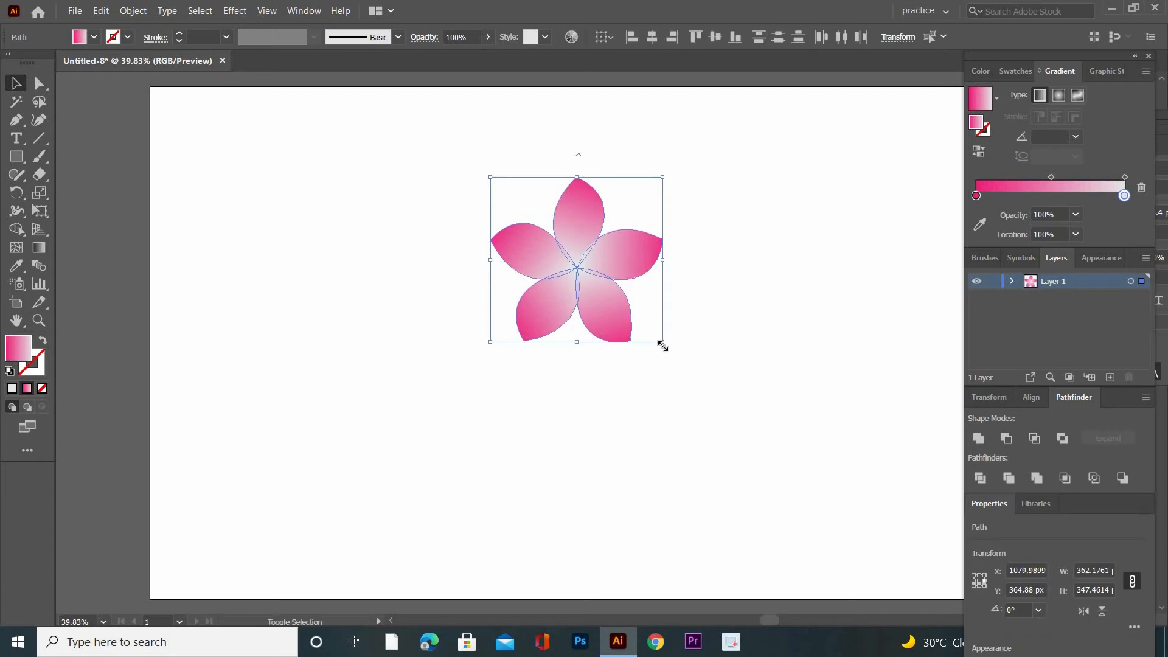
pyautogui.moveTo(662, 343); pyautogui.dragTo(585, 220)
pyautogui.click(650, 381)
pyautogui.click(597, 294)
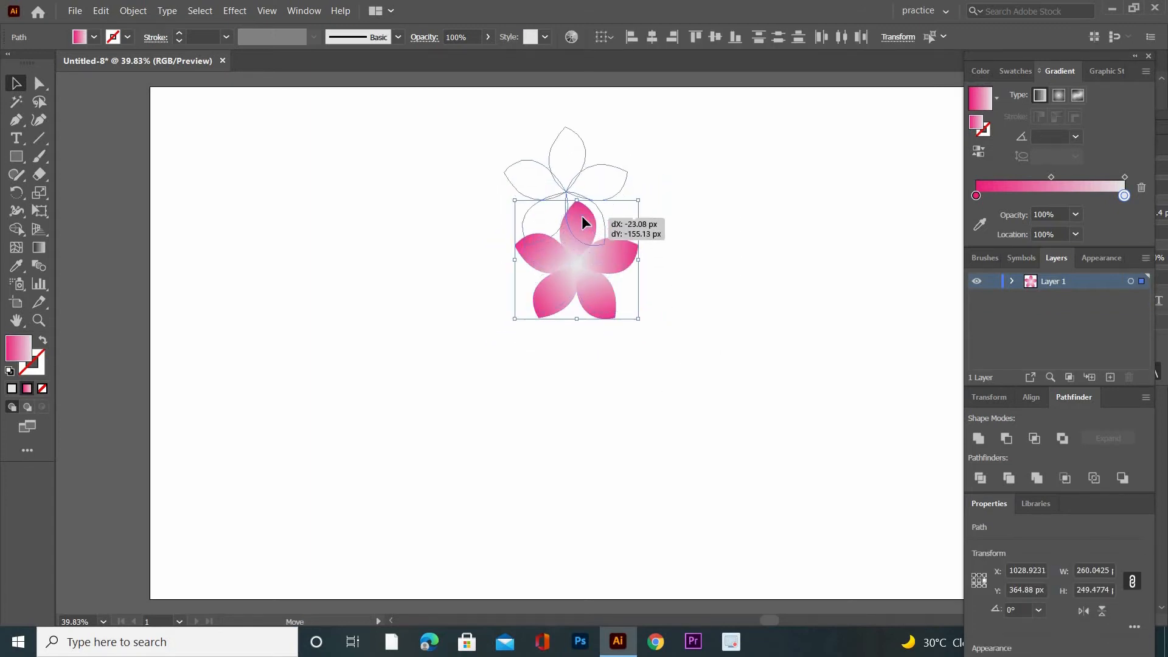
pyautogui.click(691, 306)
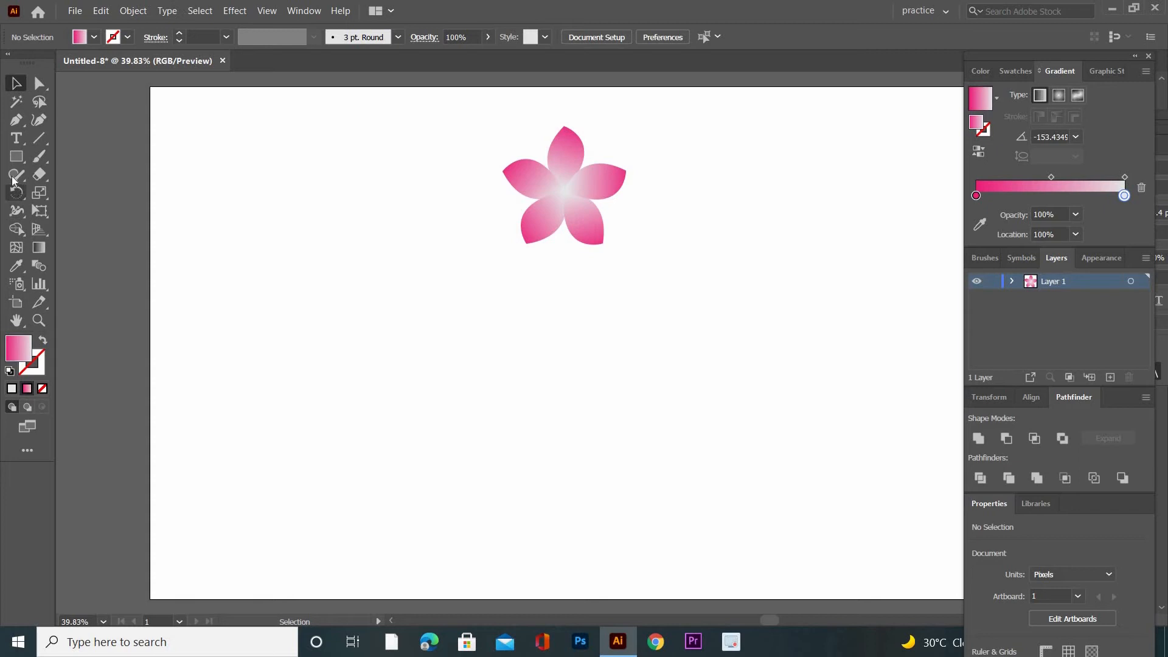
# Step: Add the text "anabia fragrance" below the flower
pyautogui.click(15, 138)
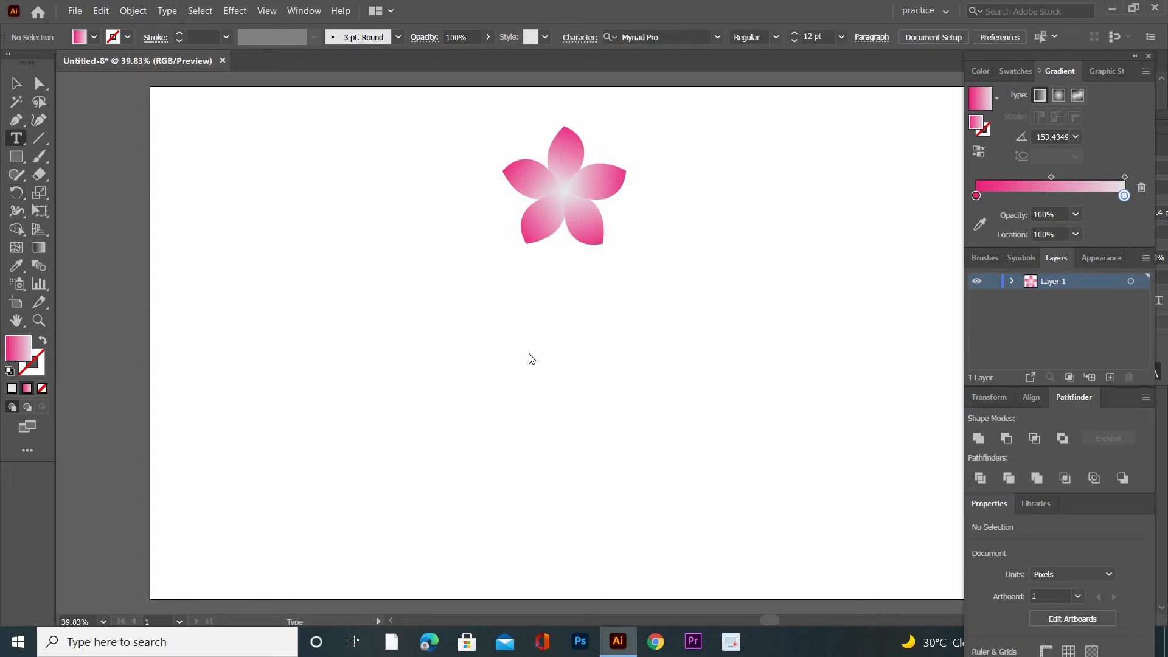
pyautogui.click(418, 338)
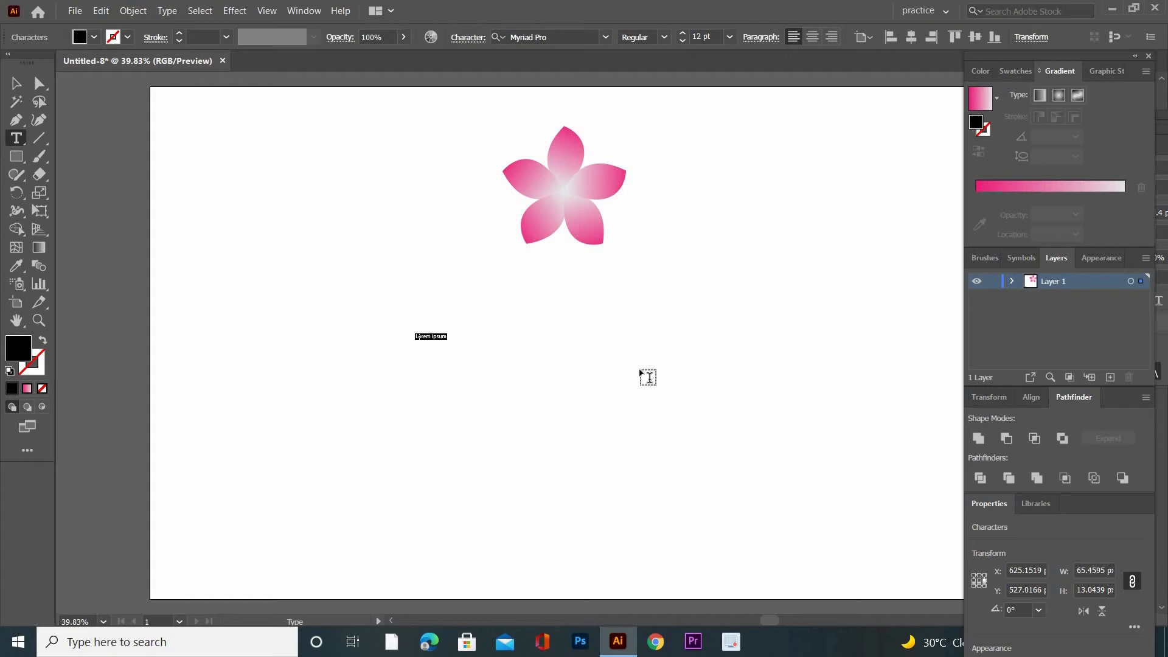
pyautogui.write('anabia fragrance')
# Step: Select the "anabia fragrance" text and set its font size to 72 pt
pyautogui.moveTo(425, 336); pyautogui.dragTo(405, 341)
pyautogui.hotkey('ctrl', 't')
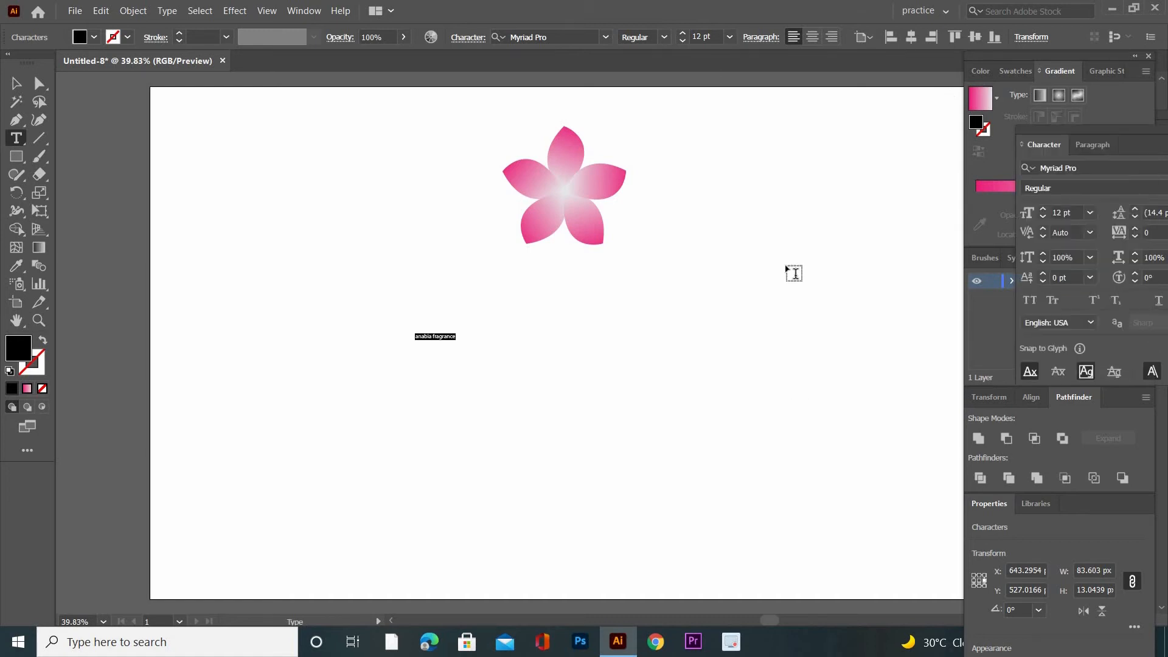
pyautogui.moveTo(1108, 129); pyautogui.dragTo(968, 130)
pyautogui.click(950, 216)
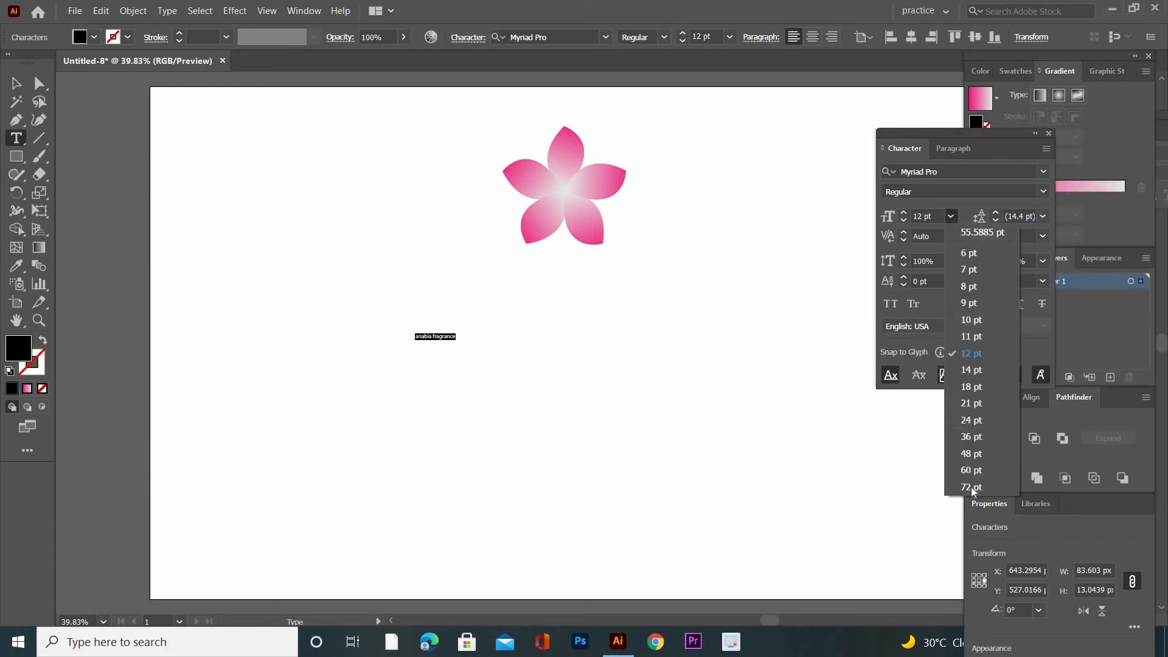
pyautogui.click(971, 486)
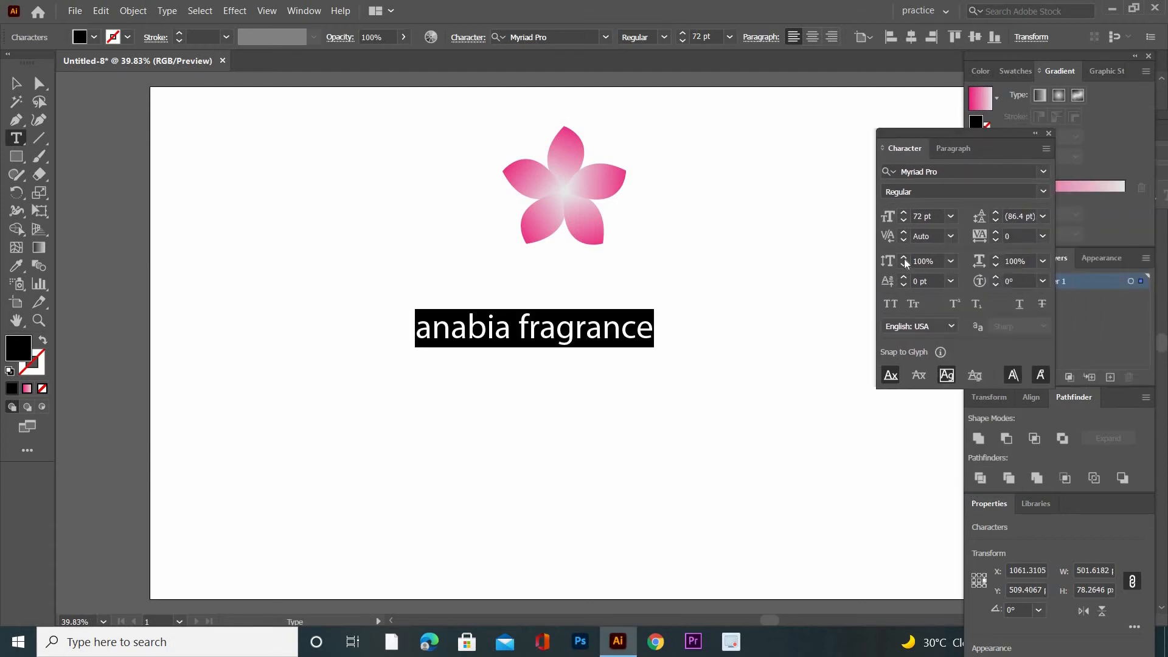
# Step: Set the brand name's font to Mediteran and apply All Caps
pyautogui.click(1044, 172)
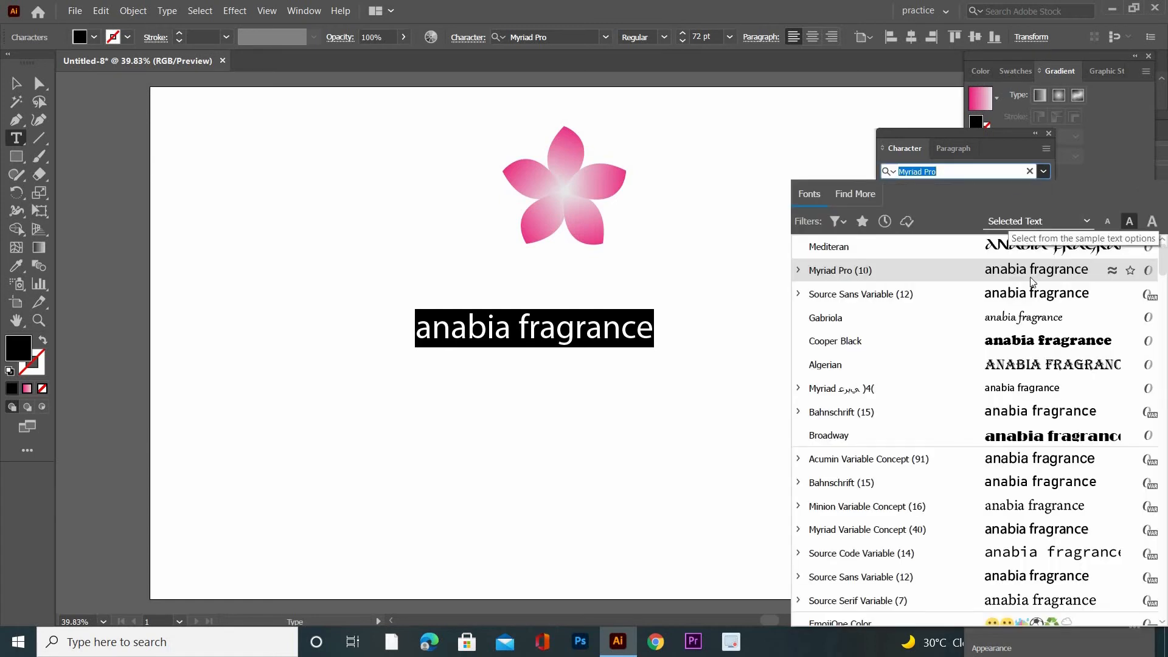
pyautogui.click(1032, 247)
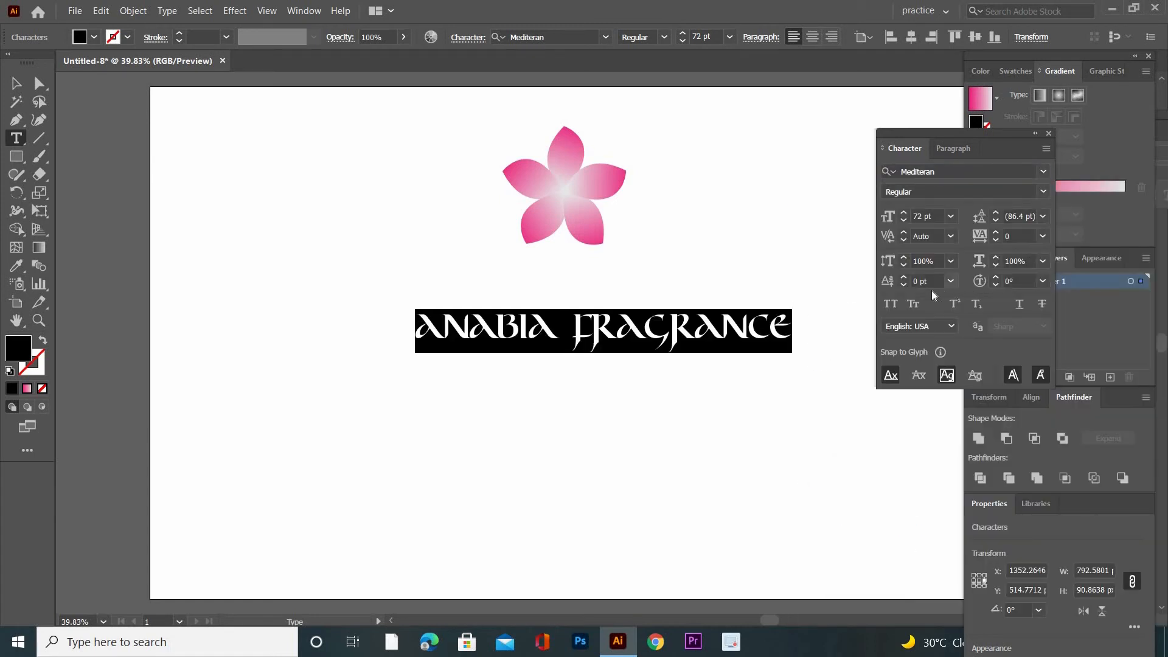
pyautogui.click(913, 303)
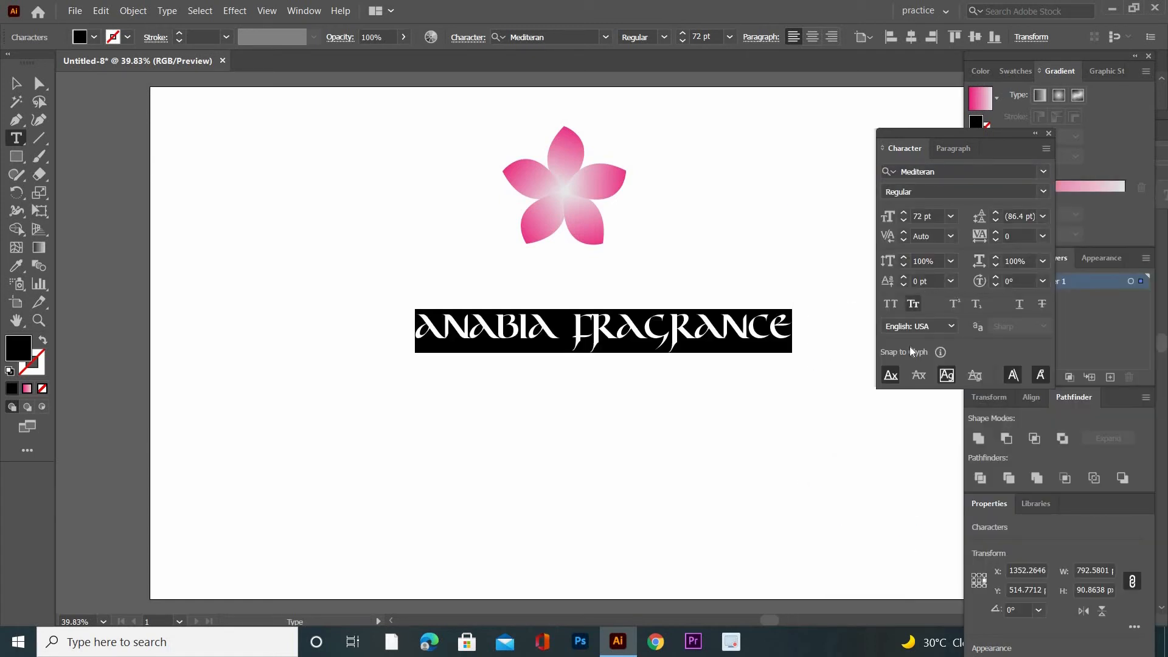
pyautogui.click(887, 309)
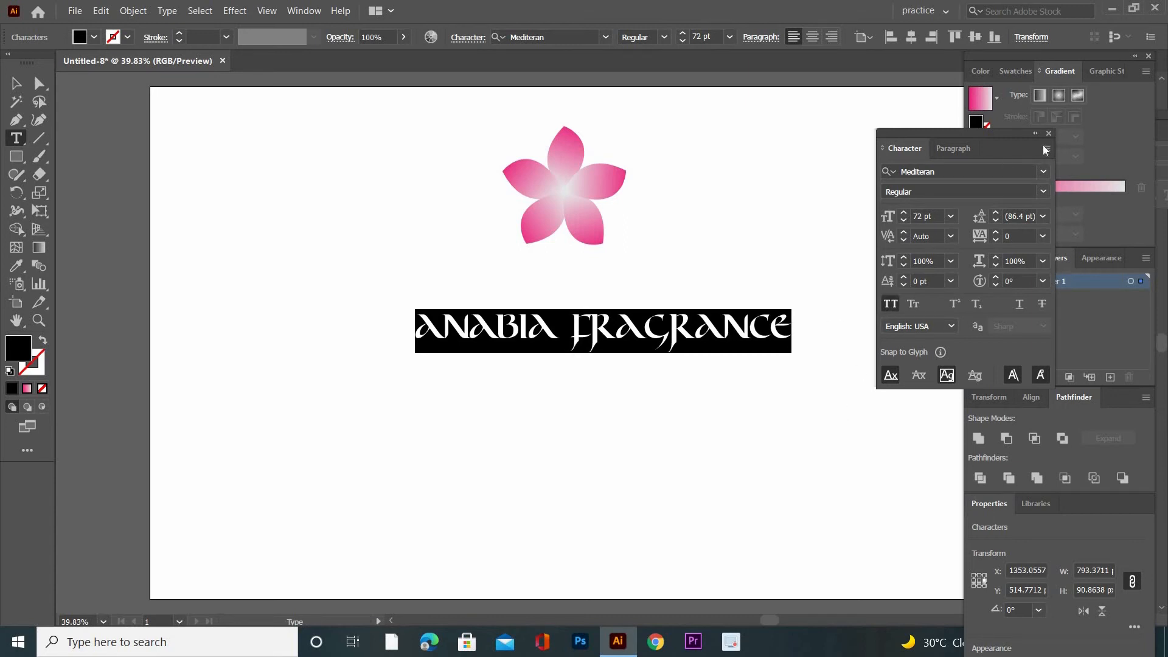
pyautogui.hotkey('ctrl', 't')
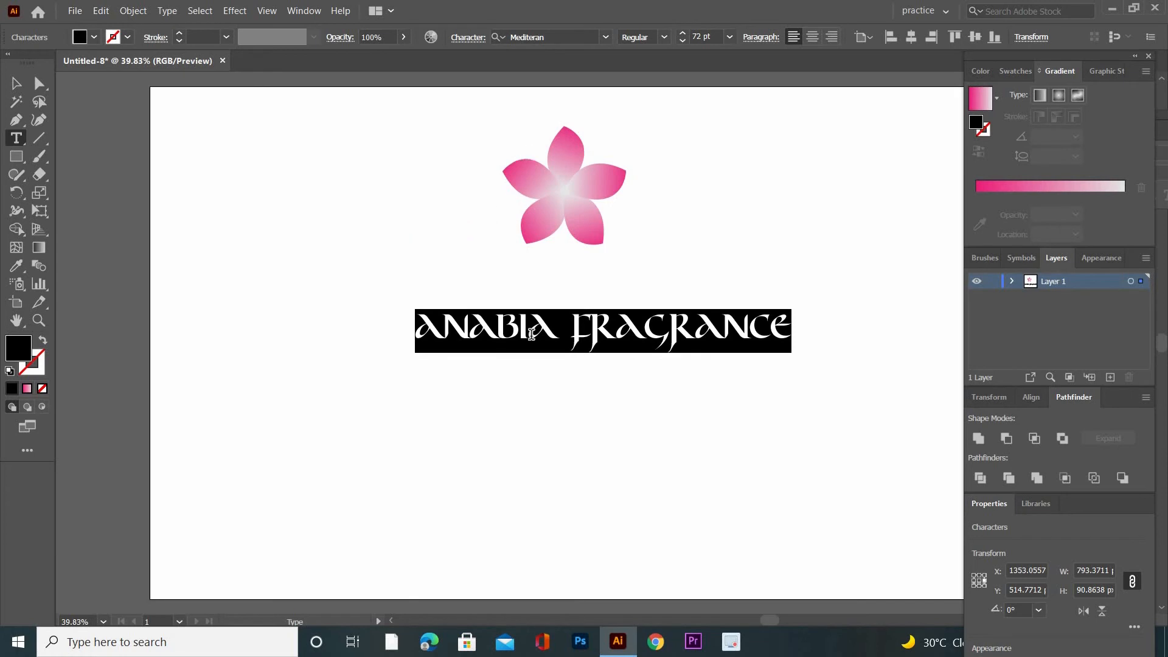
# Step: Duplicate the brand name text straight down, about 127 px below the original
pyautogui.click(15, 83)
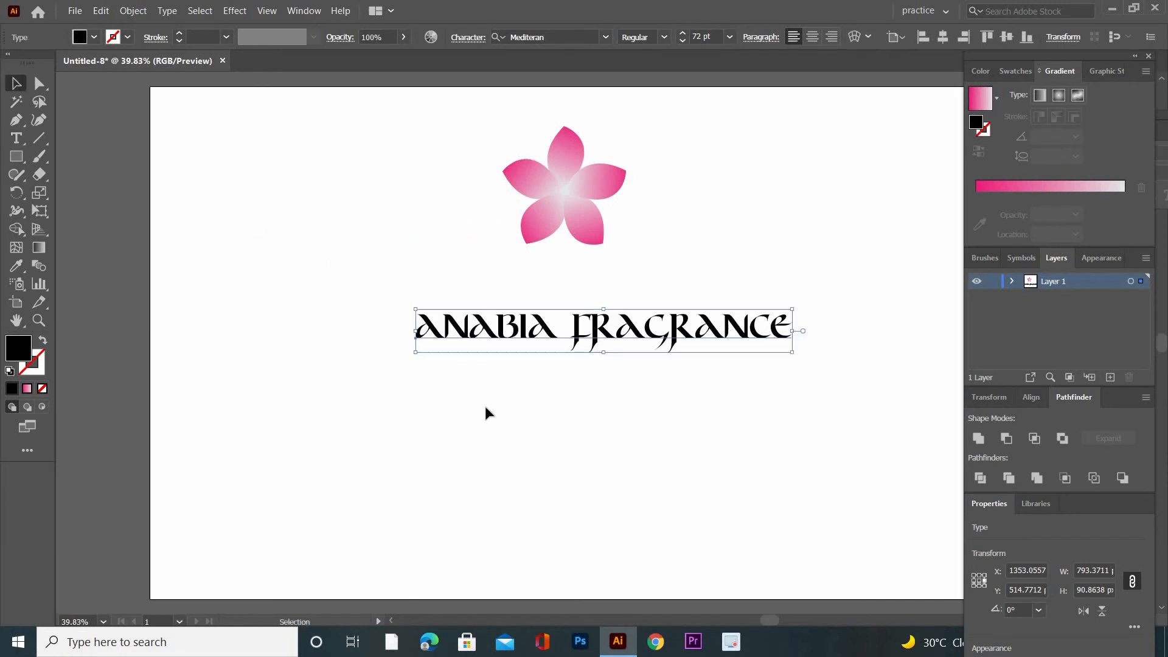
pyautogui.moveTo(363, 263); pyautogui.dragTo(831, 379)
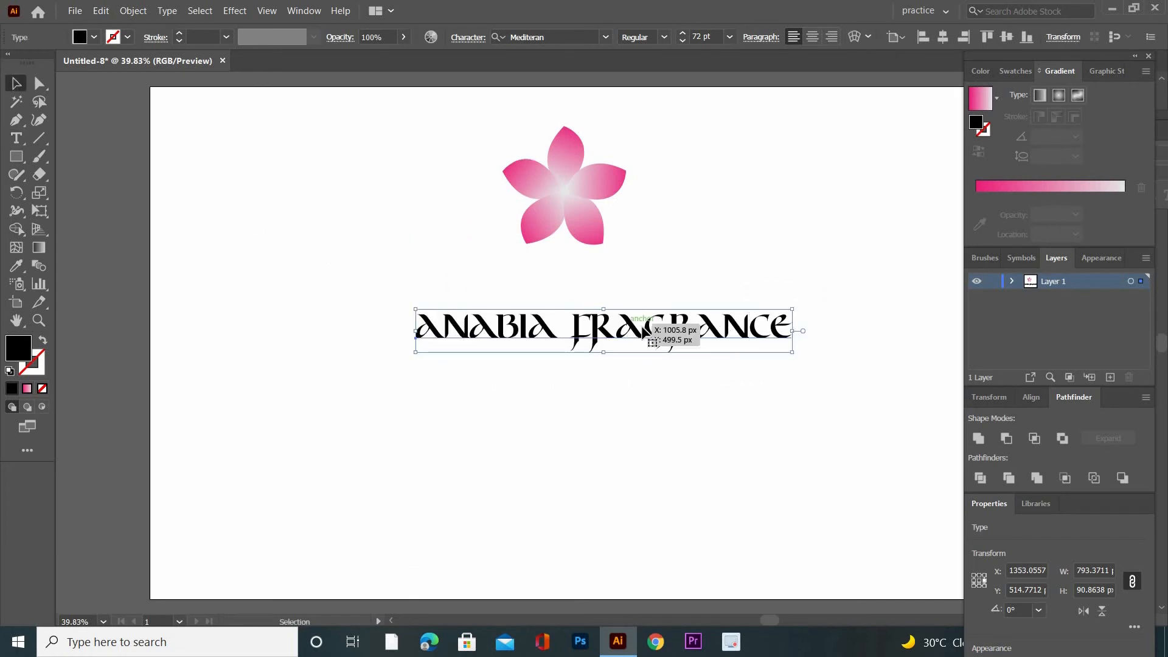
pyautogui.moveTo(635, 345); pyautogui.dragTo(636, 389)
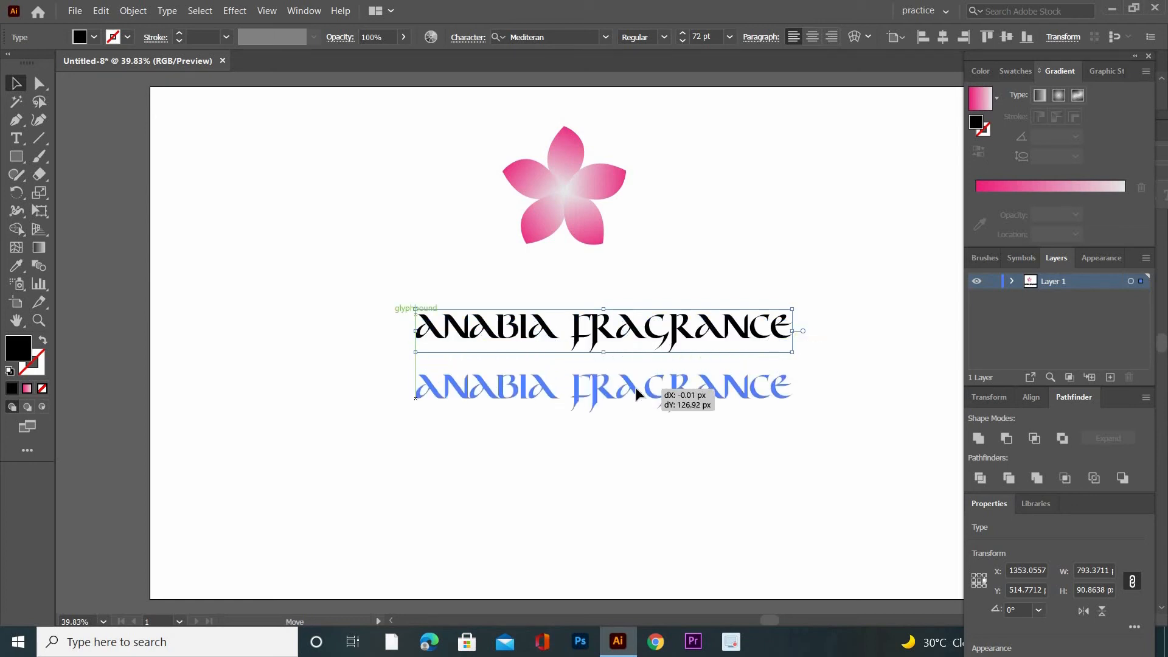
pyautogui.moveTo(655, 447); pyautogui.dragTo(656, 448)
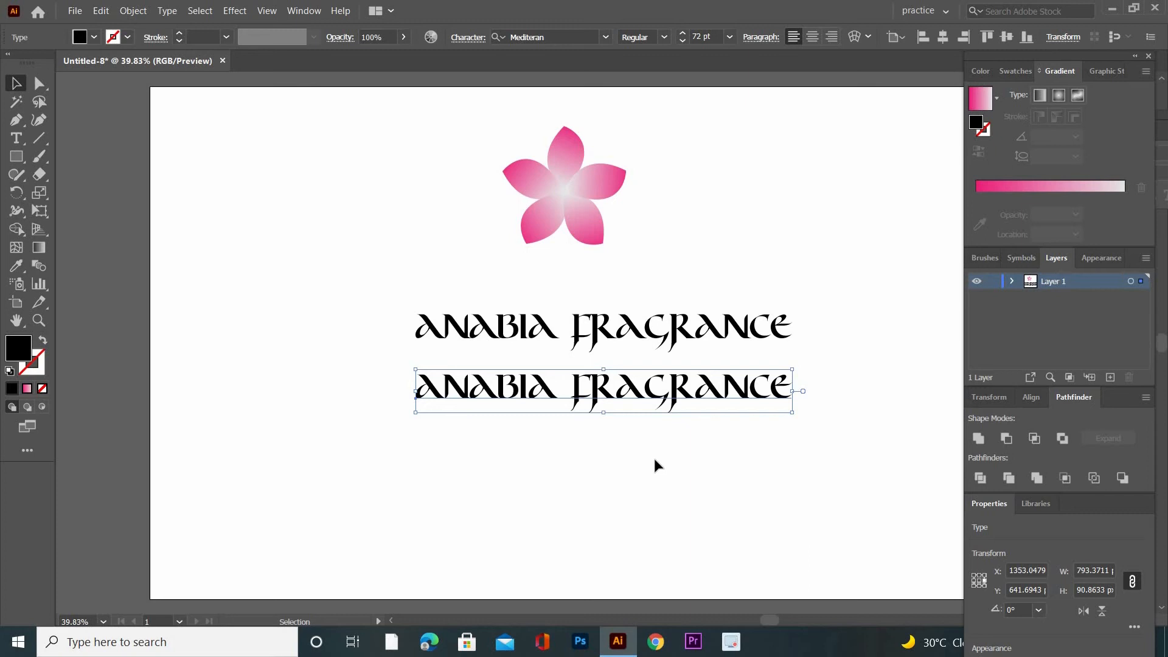
# Step: Replace the wording of the lower text copy with "BEST IN TOWN"
pyautogui.press('s')
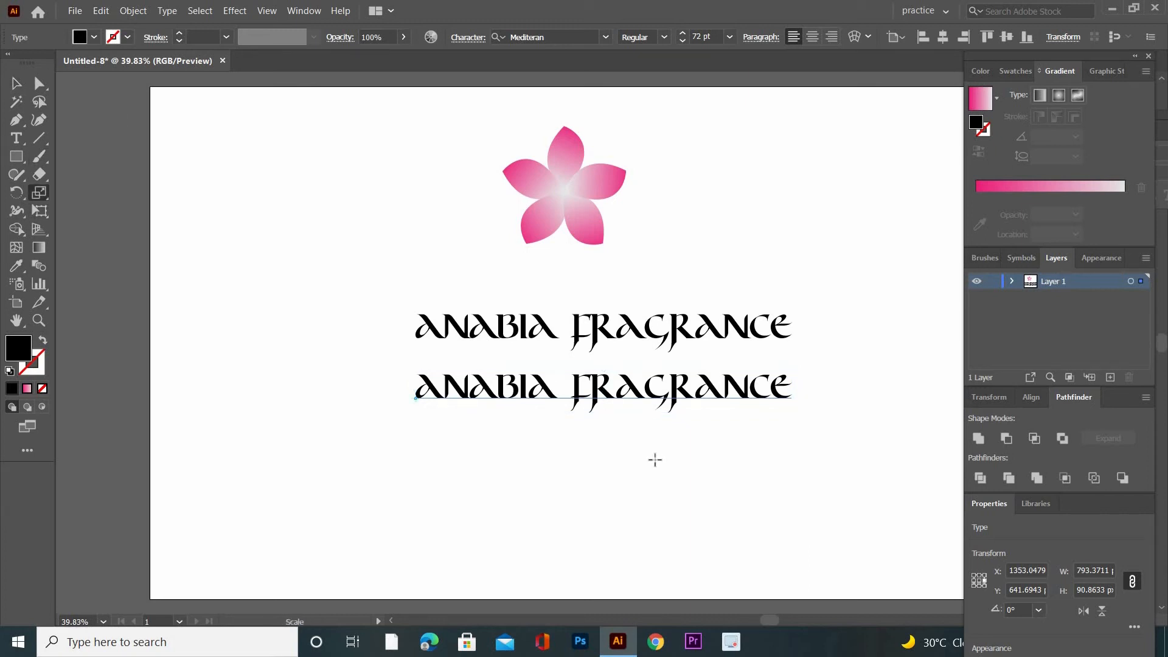
pyautogui.click(16, 138)
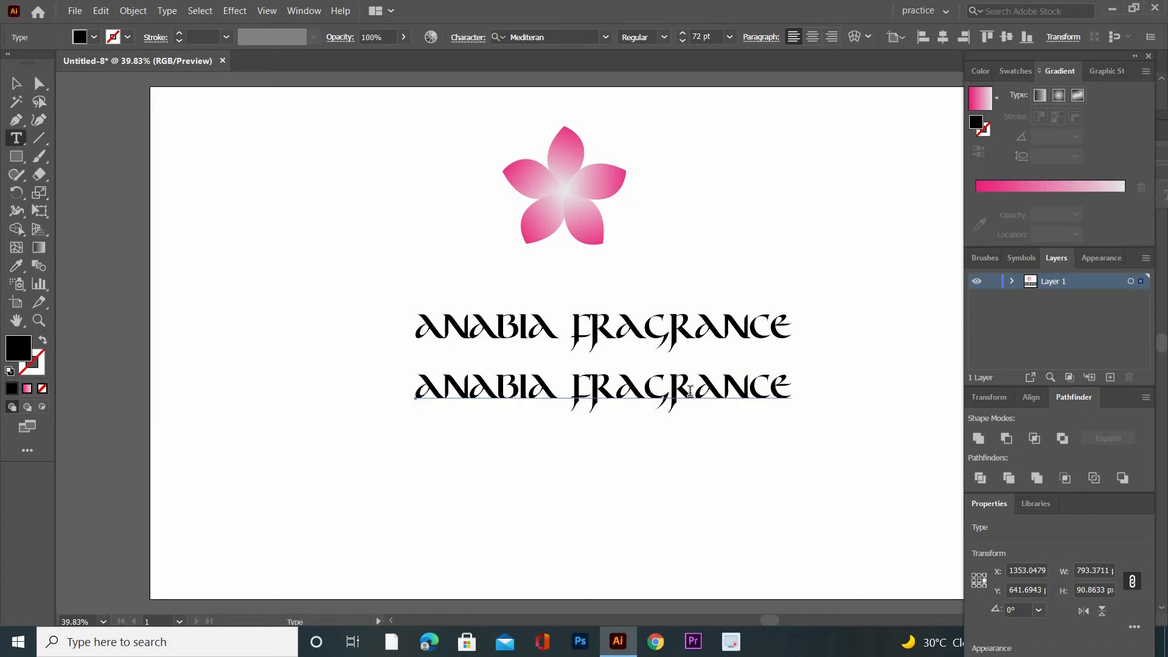
pyautogui.moveTo(791, 392); pyautogui.dragTo(419, 385)
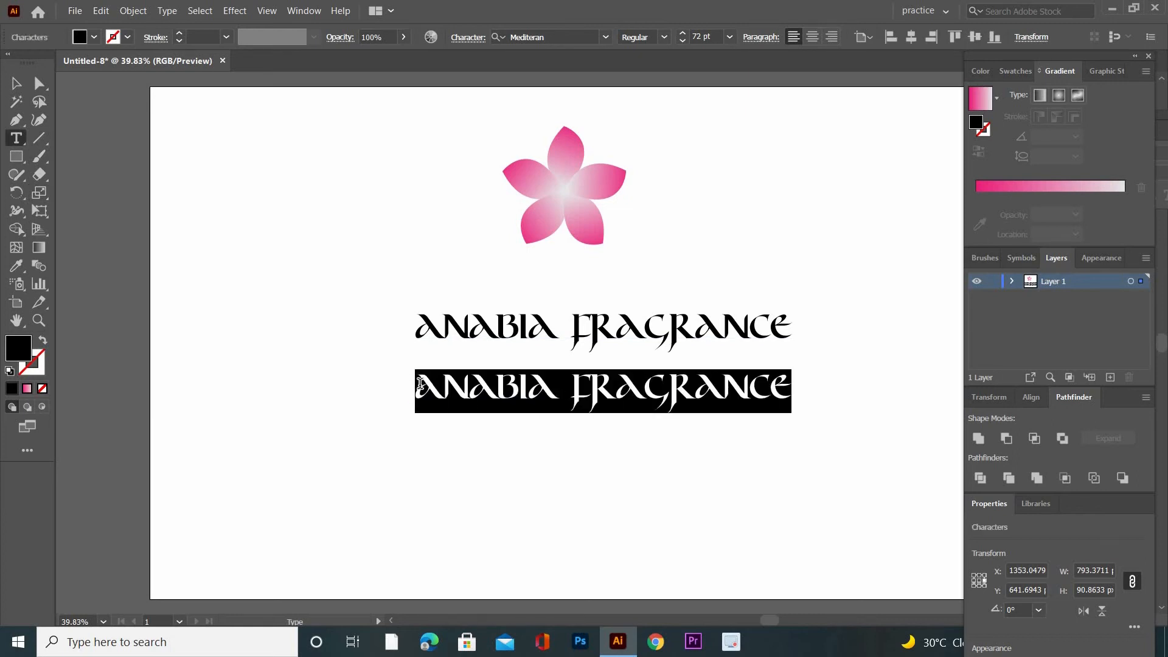
pyautogui.write('BES')
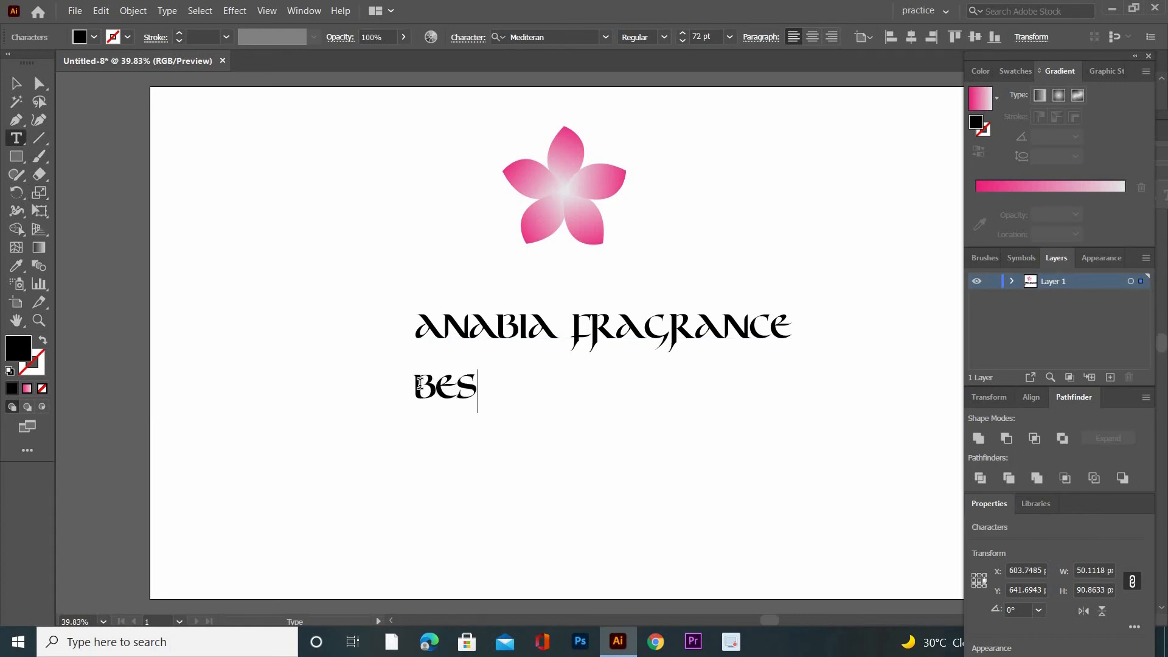
pyautogui.write('T IN TOWN')
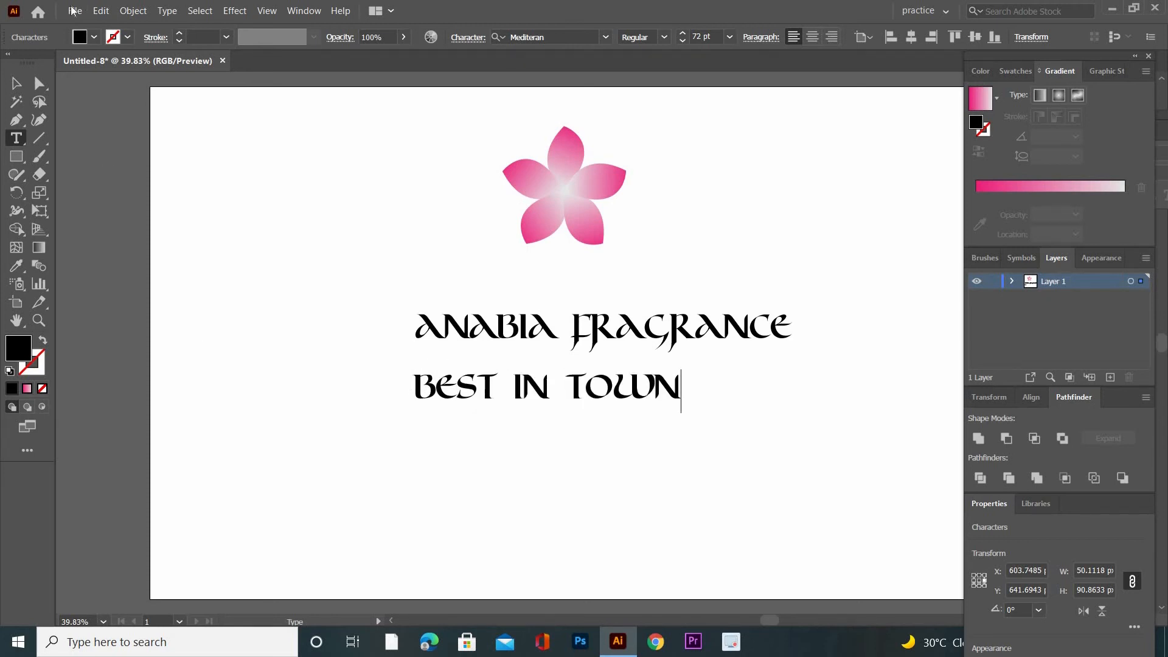
# Step: Scale the "BEST IN TOWN" tagline down to about 390 by 62 px and move it under the middle of the brand name
pyautogui.click(18, 85)
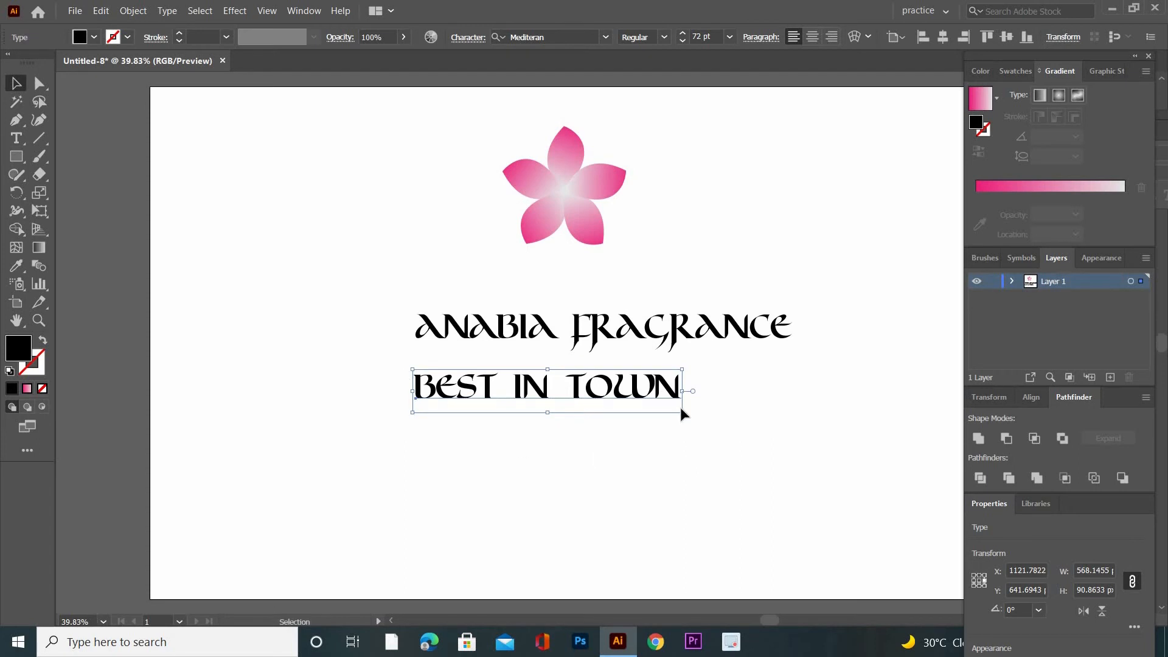
pyautogui.moveTo(683, 413); pyautogui.dragTo(661, 409)
pyautogui.moveTo(612, 445); pyautogui.dragTo(612, 445)
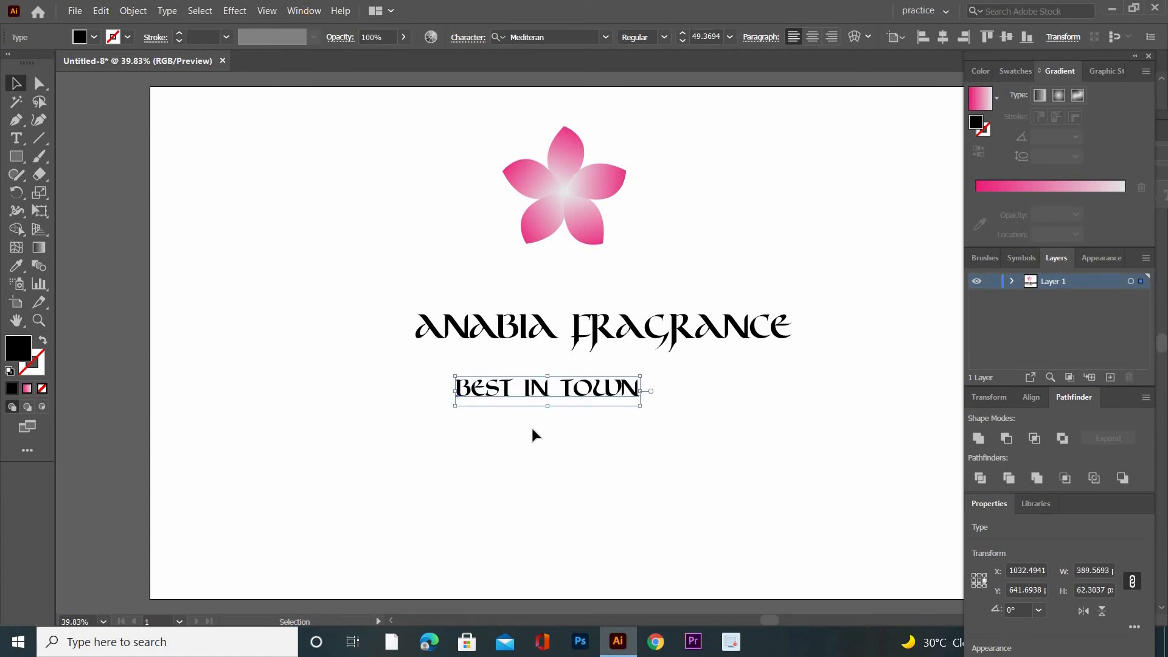
pyautogui.moveTo(514, 398); pyautogui.dragTo(558, 385)
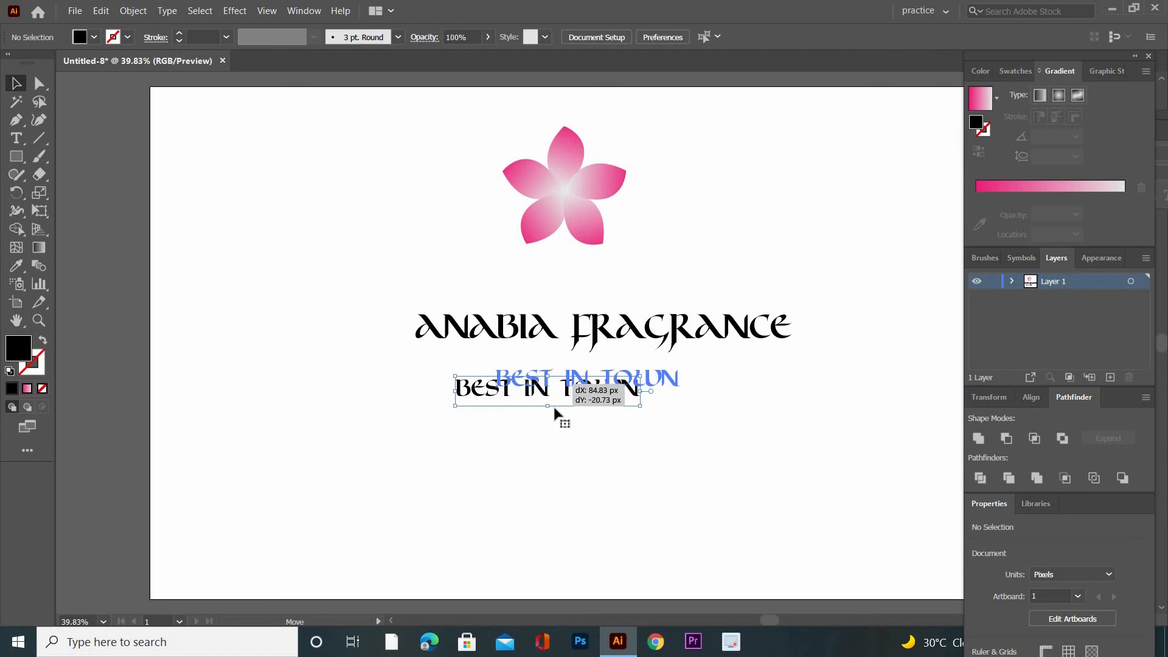
pyautogui.click(206, 196)
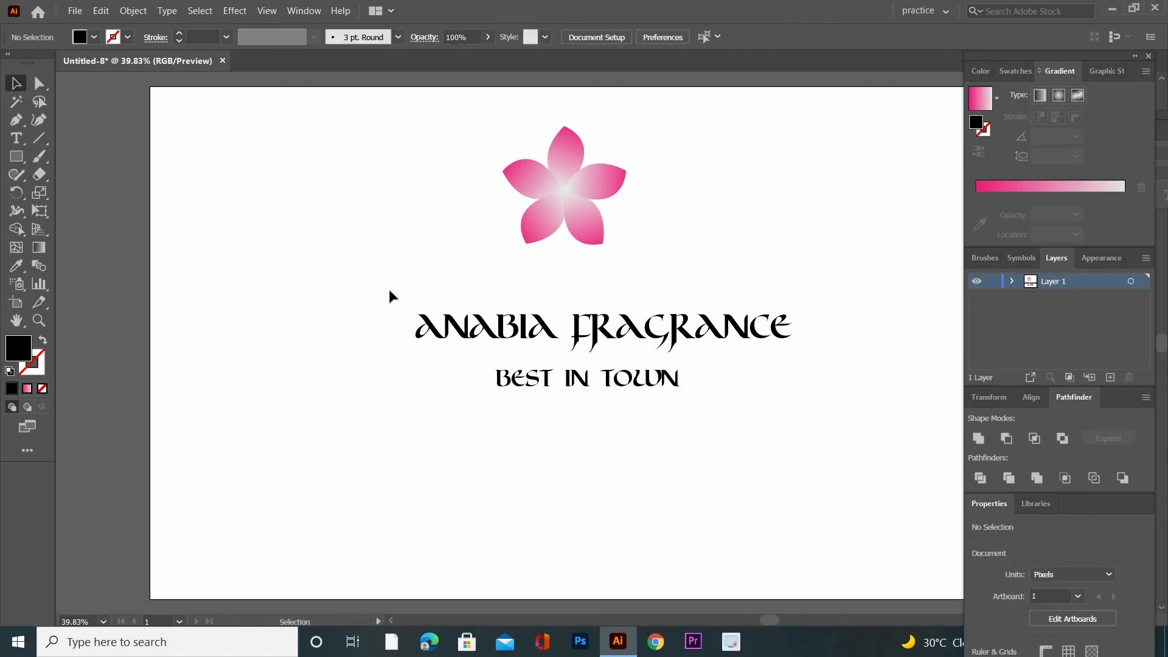
# Step: Apply a 4 pt stroke to the "ANABIA FRAGRANCE" text
pyautogui.moveTo(389, 292); pyautogui.dragTo(811, 351)
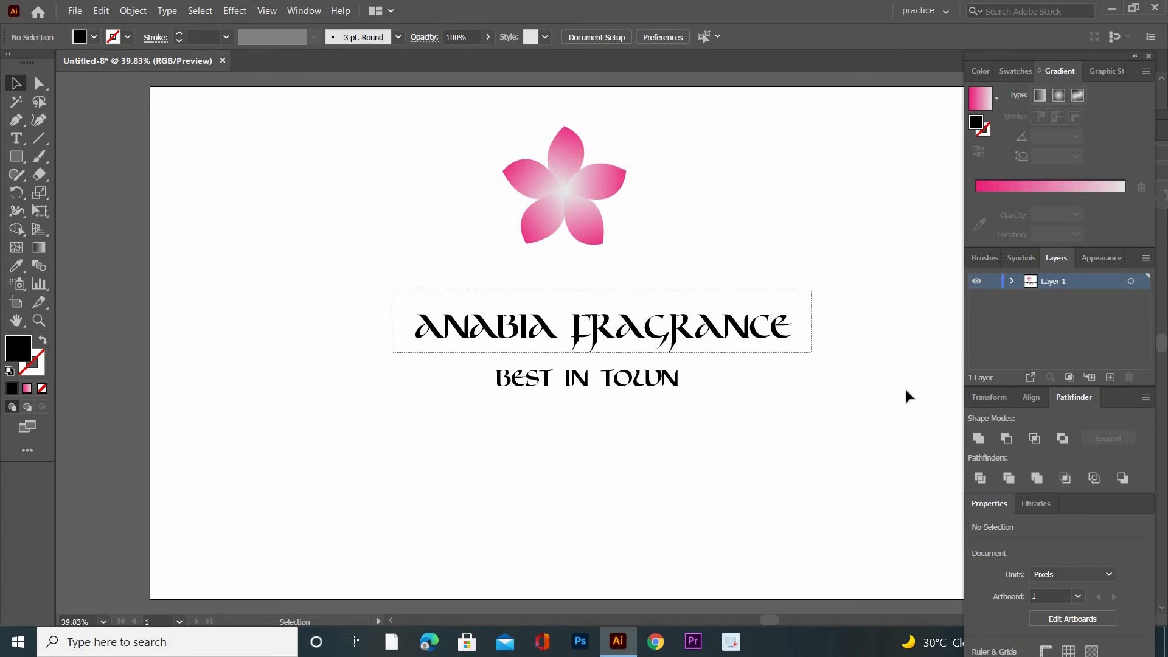
pyautogui.click(226, 37)
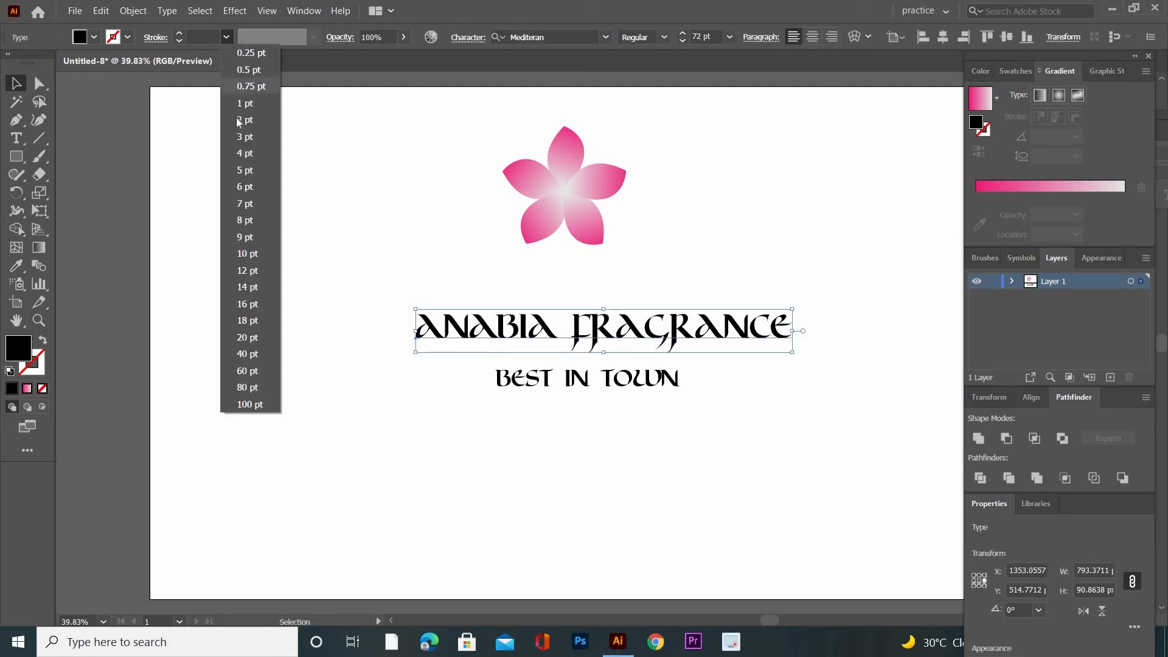
pyautogui.click(243, 156)
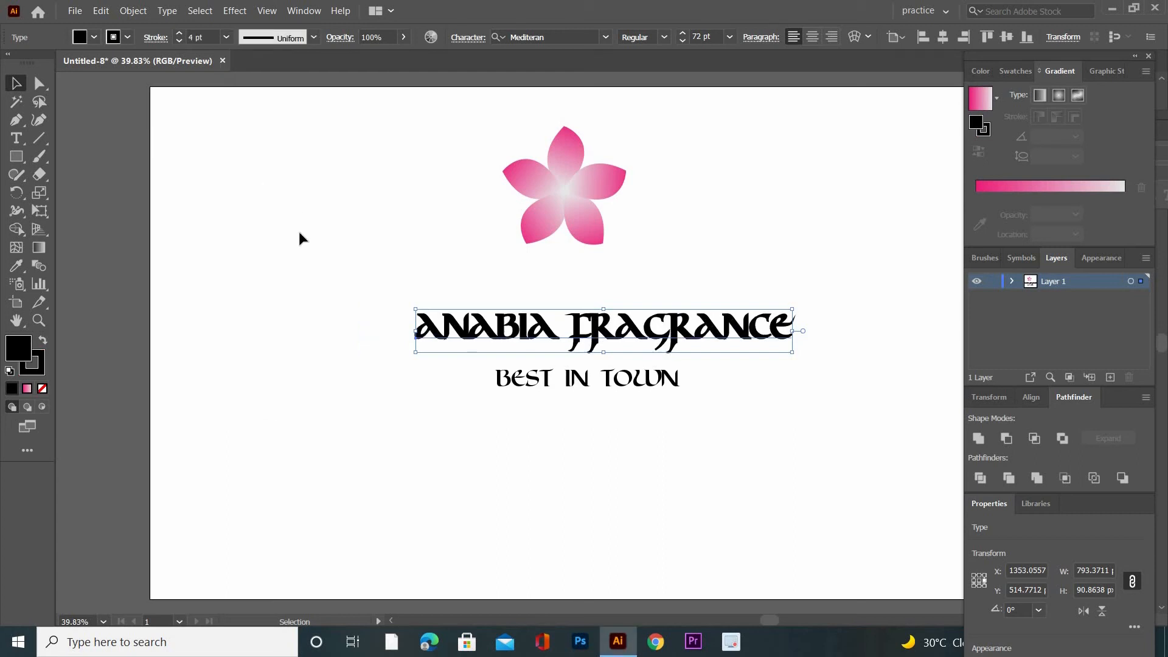
# Step: Move the "BEST IN TOWN" tagline about 19 px right and 26 px up, closer to the brand name
pyautogui.click(488, 395)
pyautogui.moveTo(469, 368); pyautogui.dragTo(618, 374)
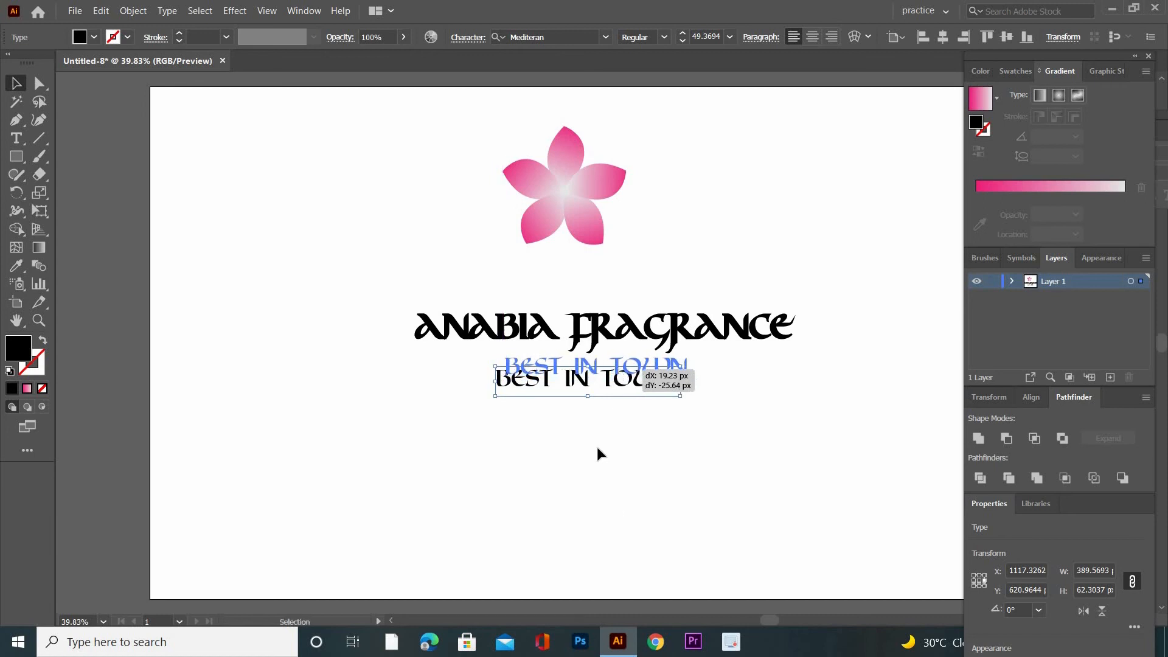
pyautogui.click(280, 401)
# Step: Expand the object and fill of both text lines into outlines and ungroup the letters
pyautogui.moveTo(352, 291)
pyautogui.mouseDown()
pyautogui.moveTo(855, 405)
pyautogui.moveTo(832, 395)
pyautogui.mouseUp()
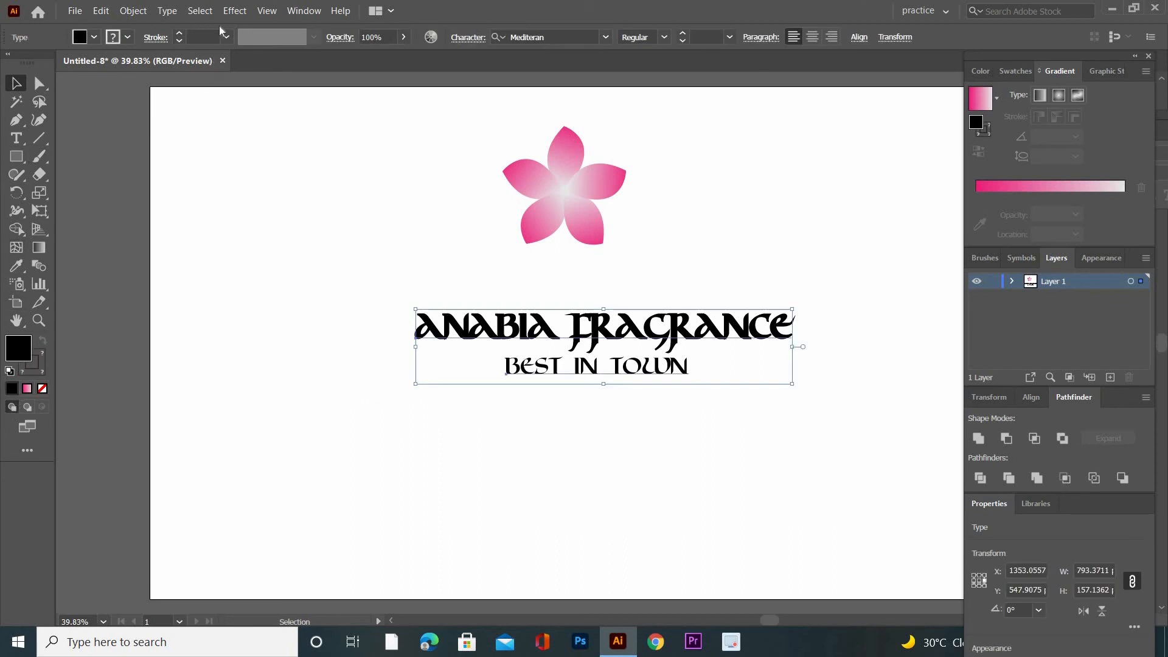
pyautogui.click(133, 10)
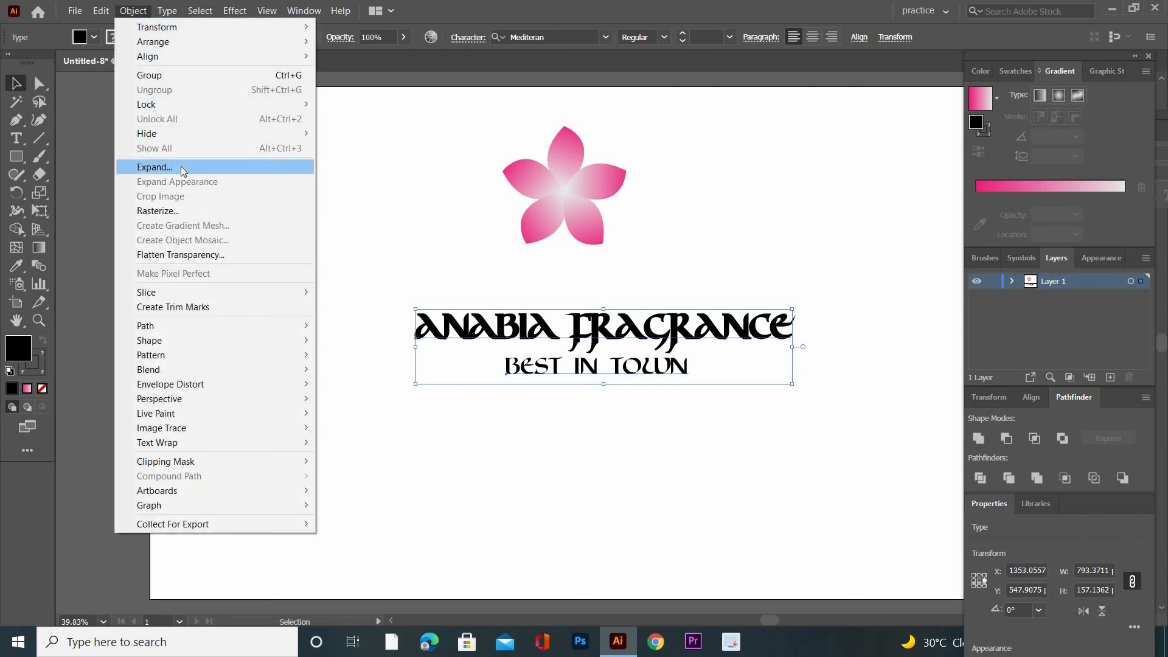
pyautogui.click(182, 167)
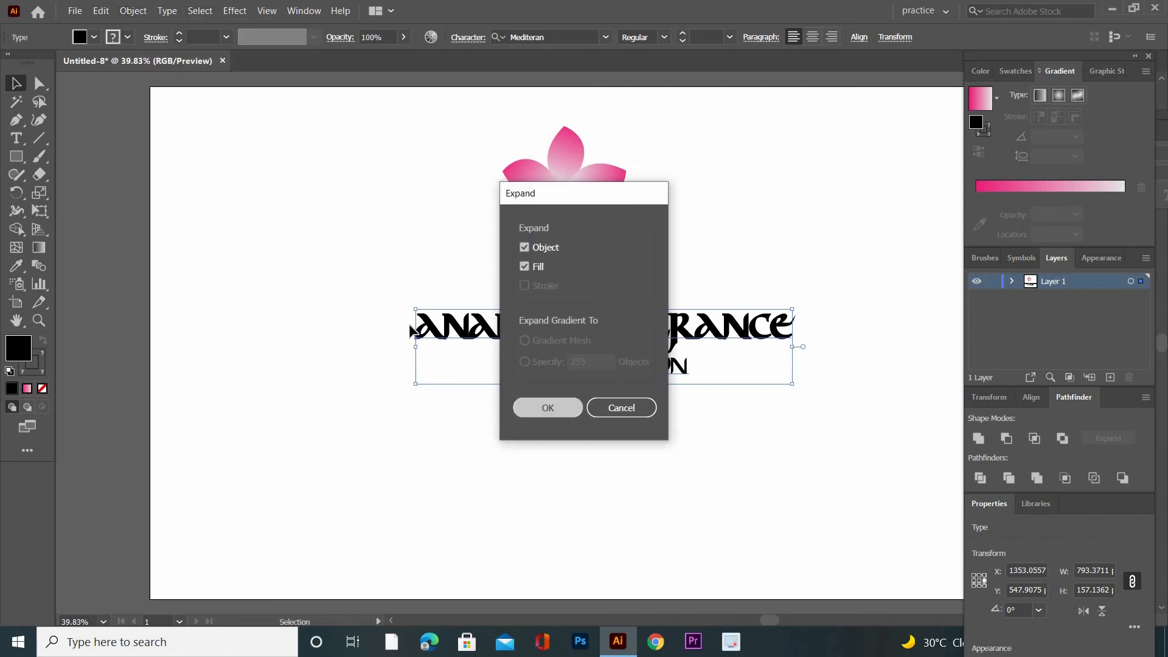
pyautogui.press('Return')
pyautogui.rightClick(378, 260)
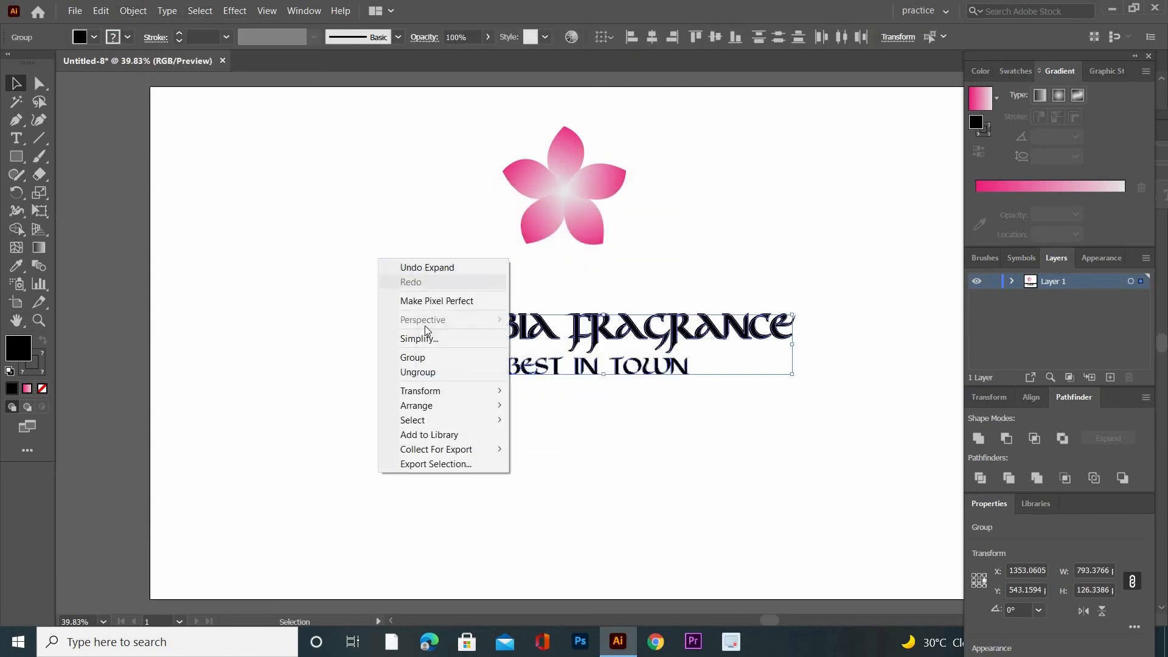
pyautogui.click(427, 372)
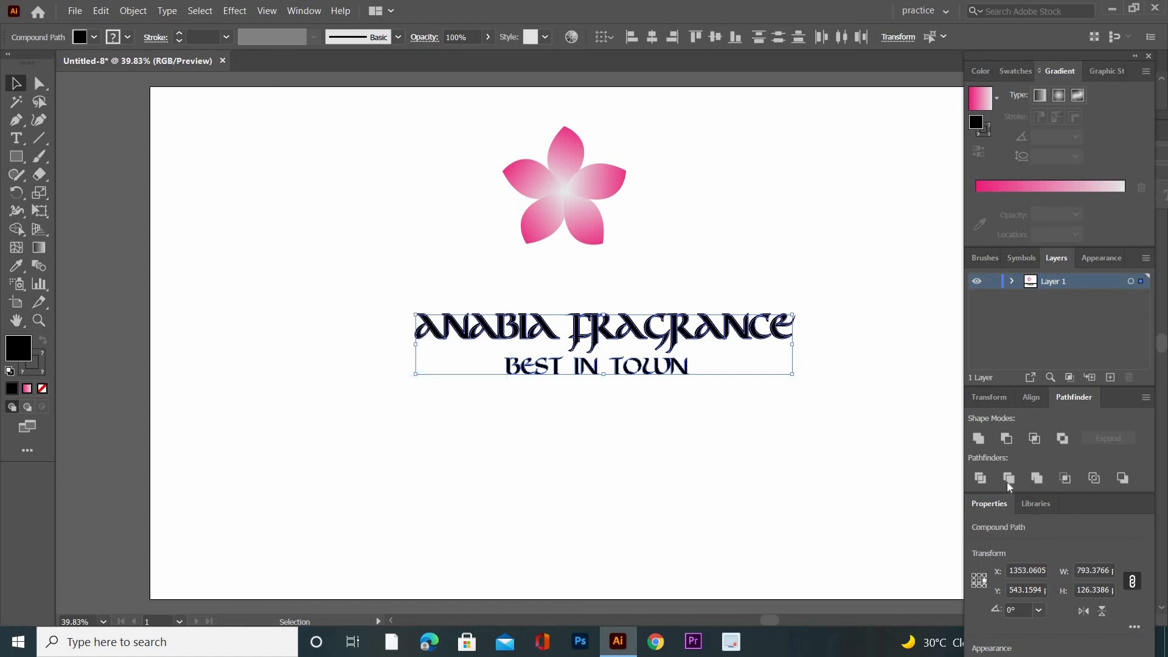
# Step: Unite the outlined letters and recolour them with the pink sampled from the flower's upper-left petal
pyautogui.click(979, 435)
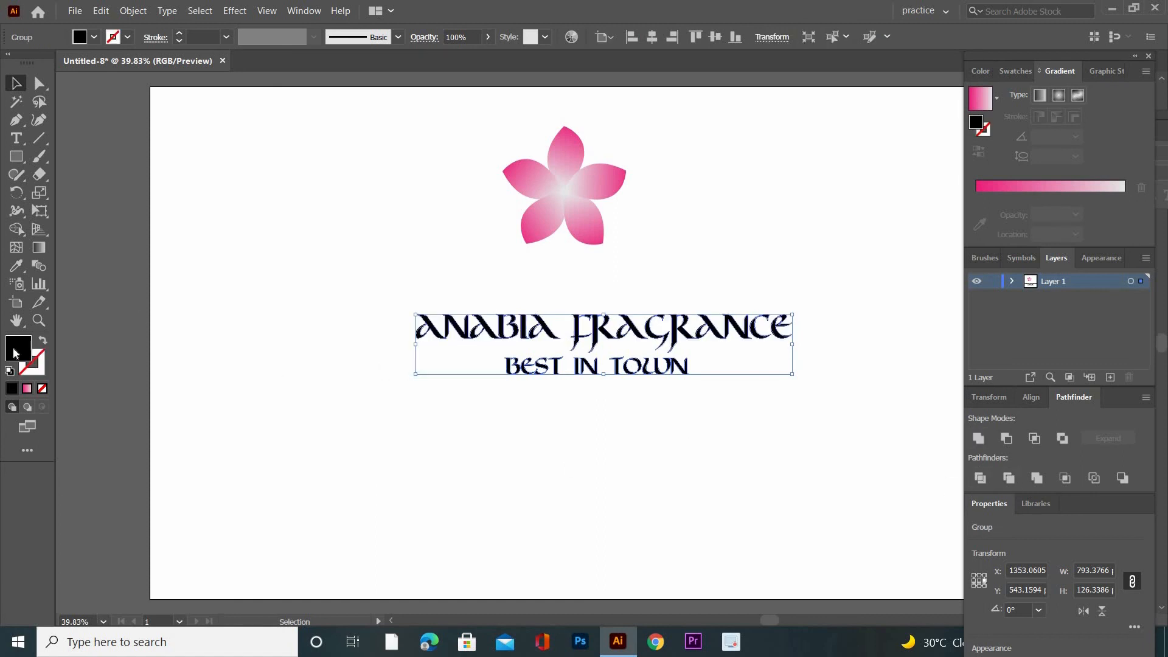
pyautogui.click(16, 265)
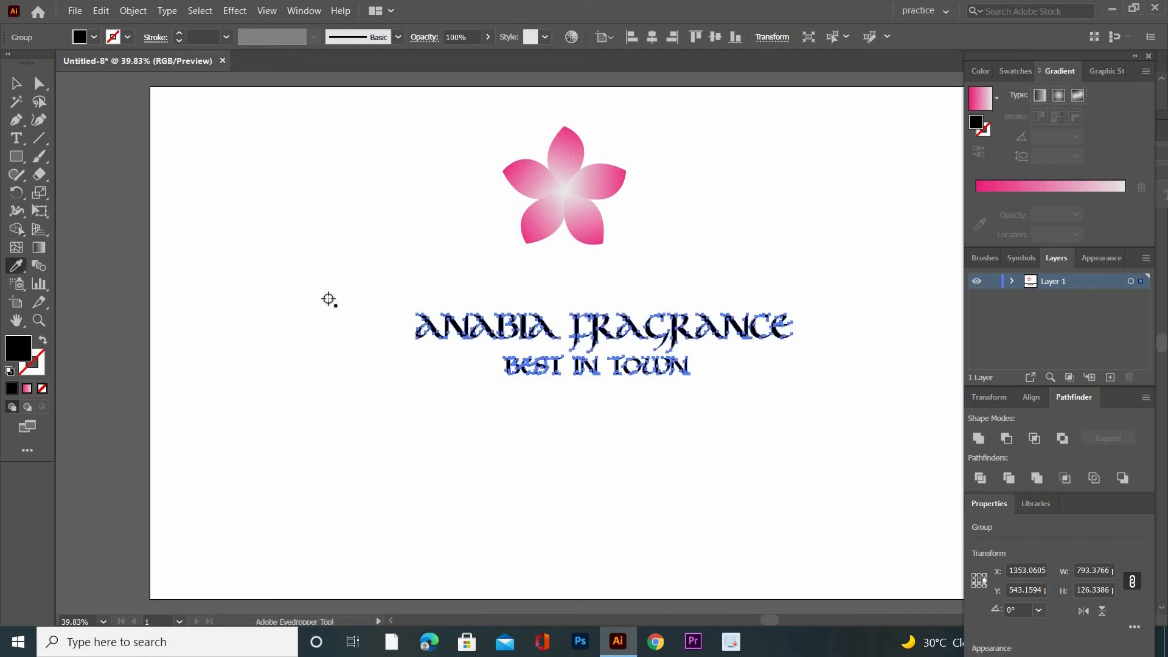
pyautogui.click(516, 175)
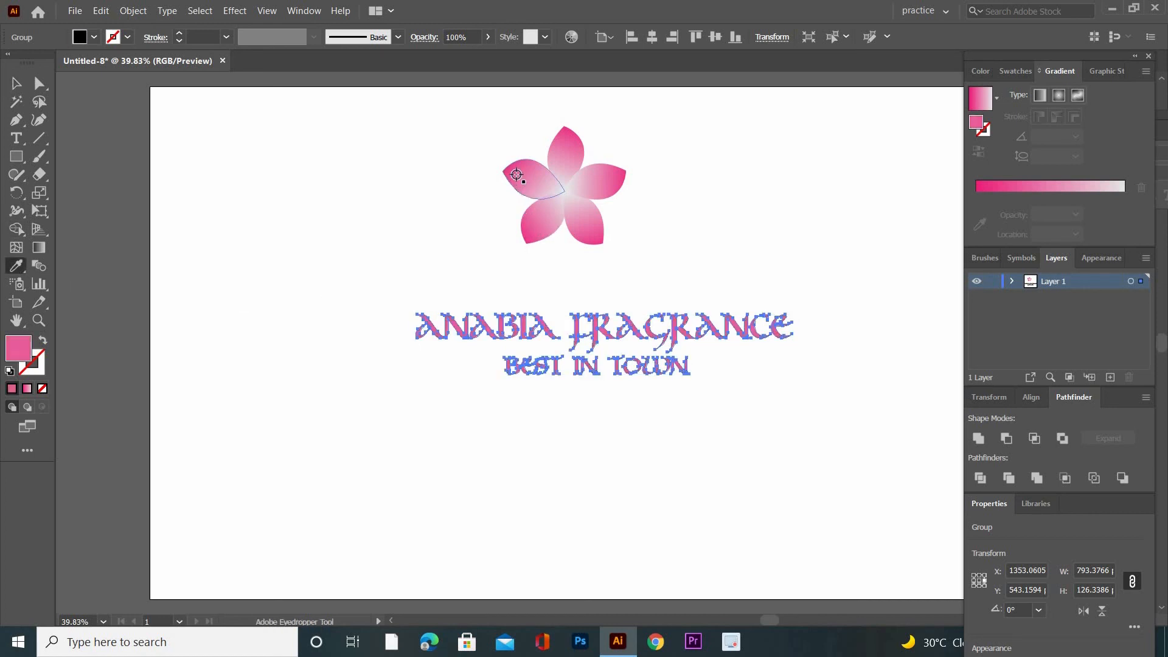
# Step: Move the two-line brand text about 80 px left and 137 px up, directly beneath the flower
pyautogui.click(17, 87)
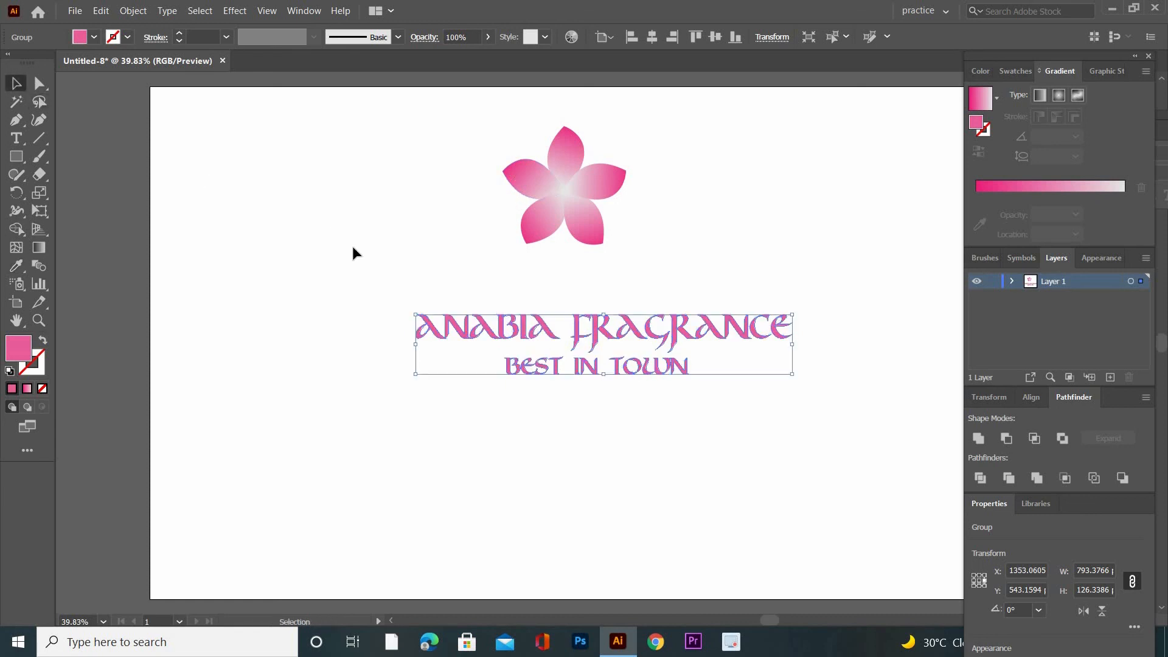
pyautogui.click(432, 390)
pyautogui.moveTo(340, 297); pyautogui.dragTo(841, 416)
pyautogui.moveTo(673, 334); pyautogui.dragTo(637, 265)
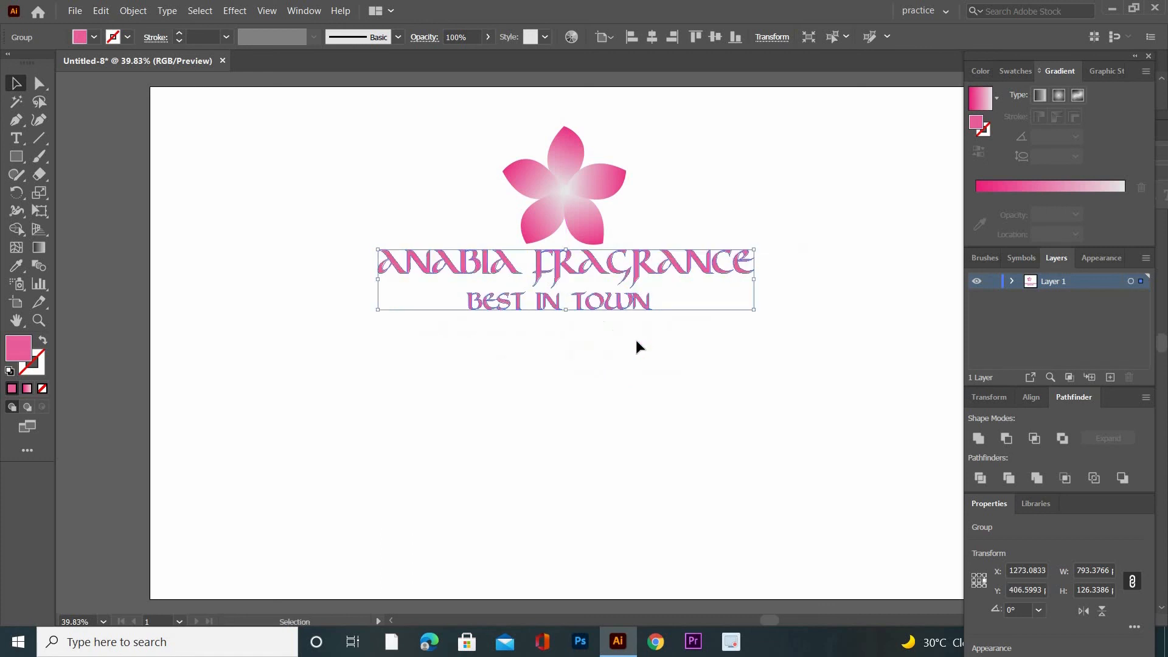
pyautogui.click(760, 344)
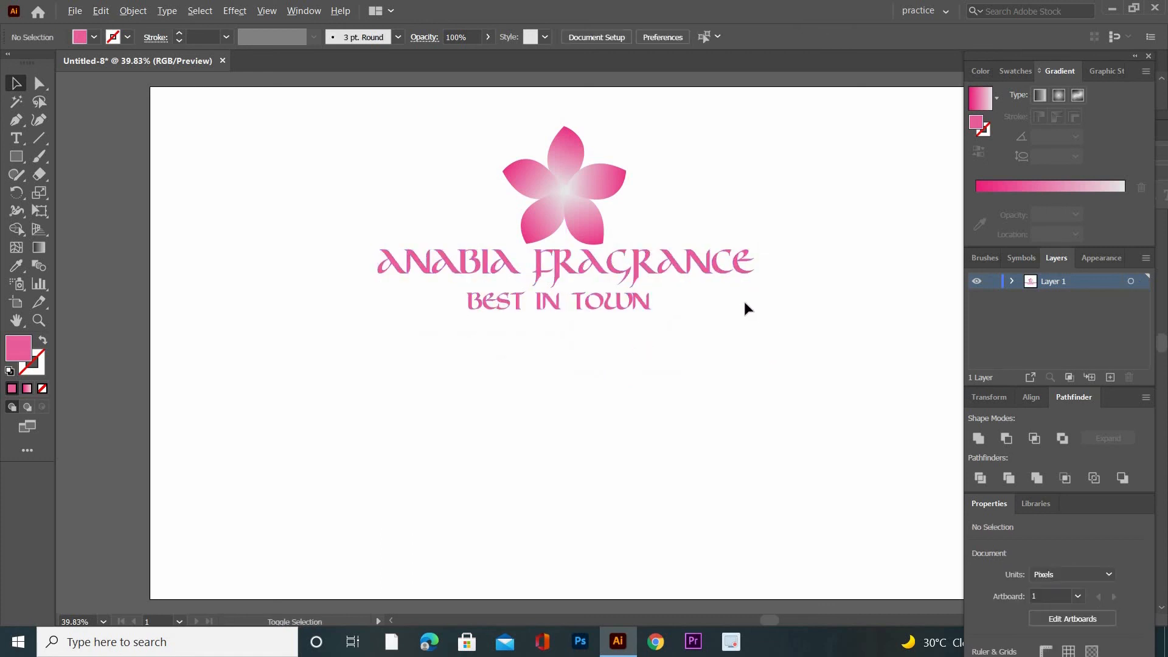
# Step: Scale the brand name and tagline down together about their centre to roughly twice the flower's width
pyautogui.moveTo(347, 253); pyautogui.dragTo(744, 338)
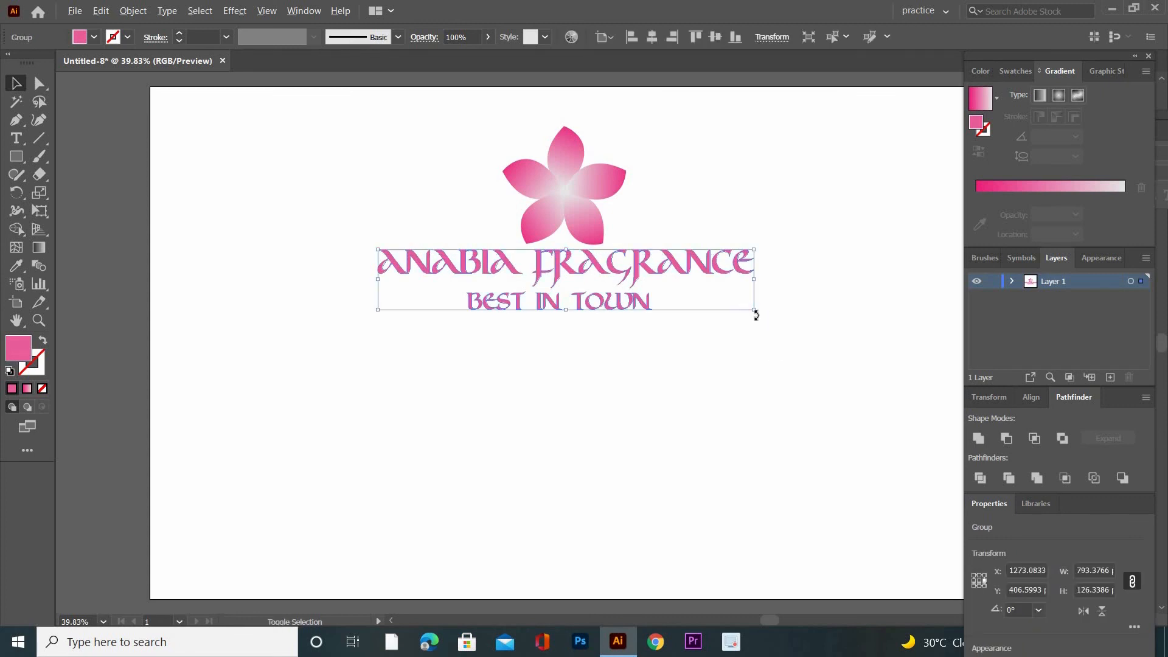
pyautogui.moveTo(753, 312); pyautogui.dragTo(700, 331)
pyautogui.click(663, 360)
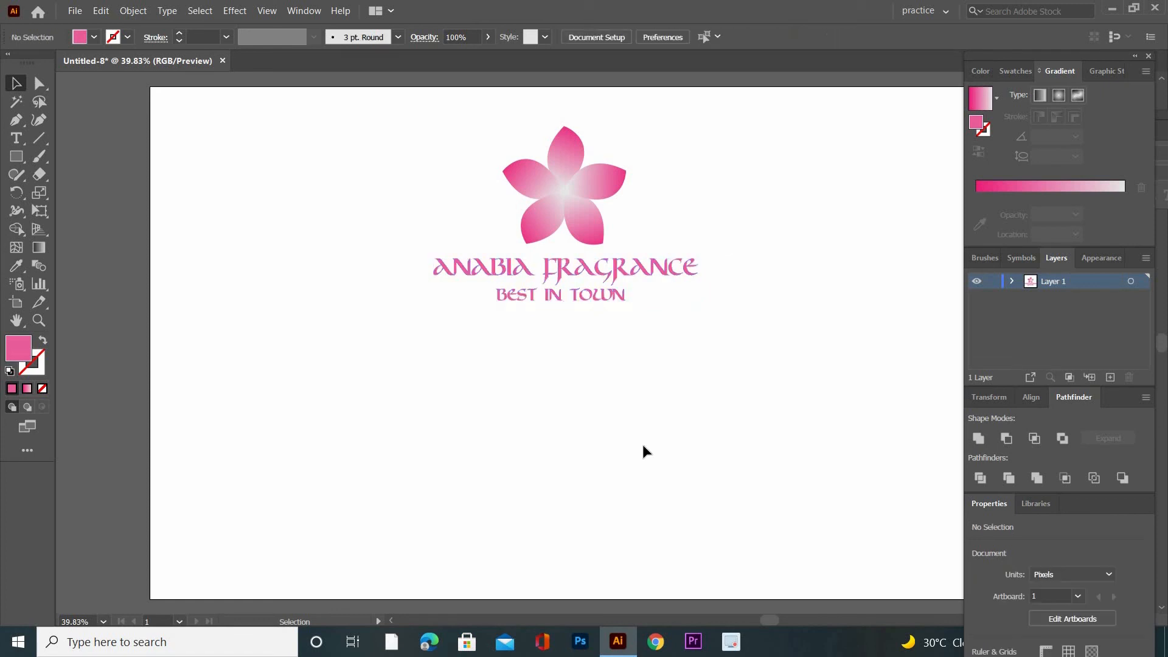
# Step: Scale the five-petal flower down slightly and move the whole logo down and right to the artboard's vertical middle
pyautogui.moveTo(493, 147); pyautogui.dragTo(625, 247)
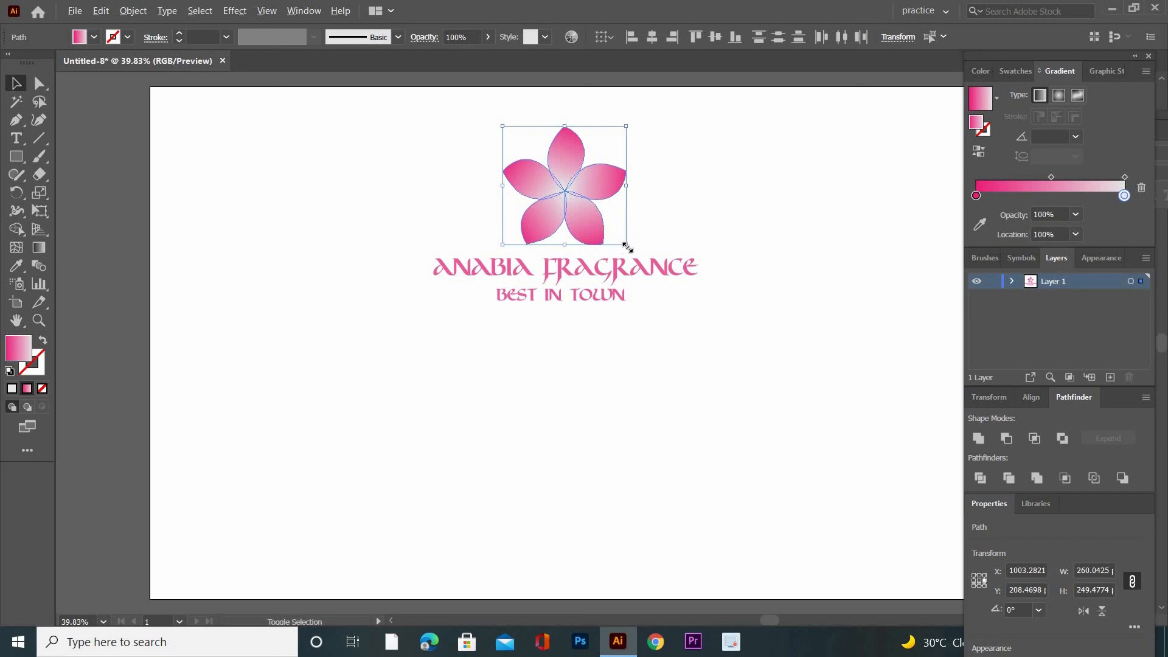
pyautogui.moveTo(622, 240); pyautogui.dragTo(639, 244)
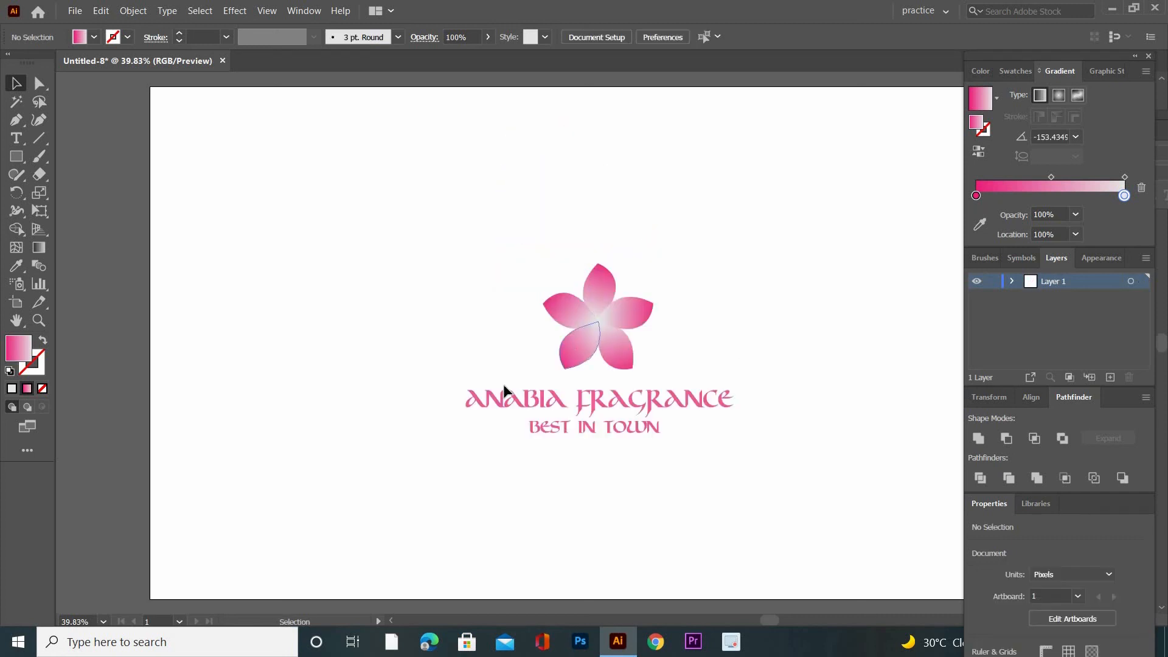